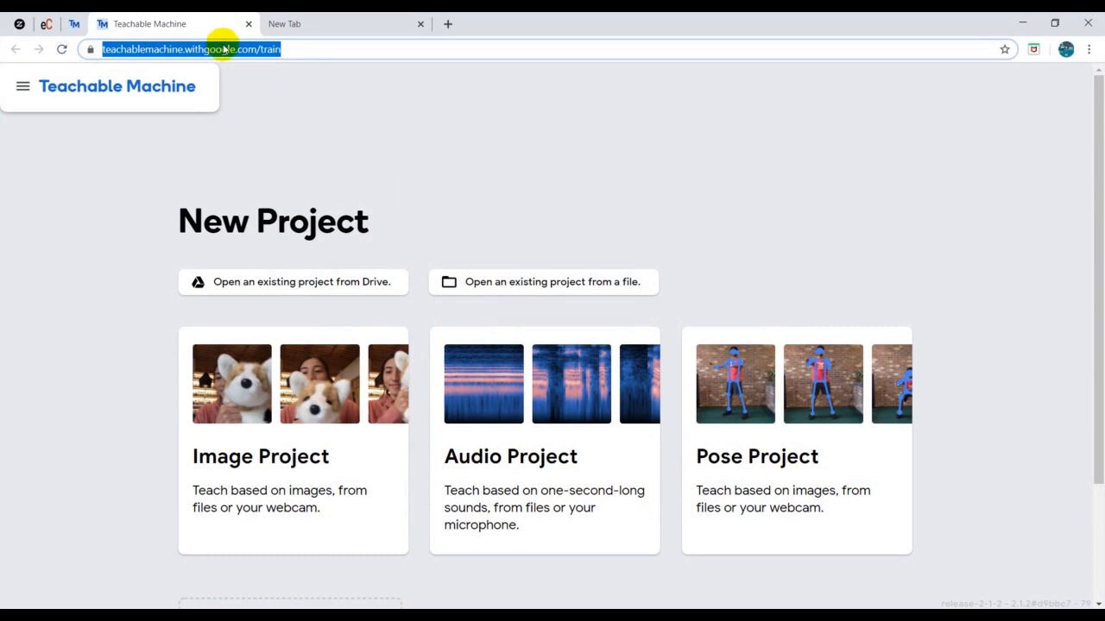
Open About Teachable Machine in a new browser tab and review the remaining navigation entries of the project page
click(278, 78)
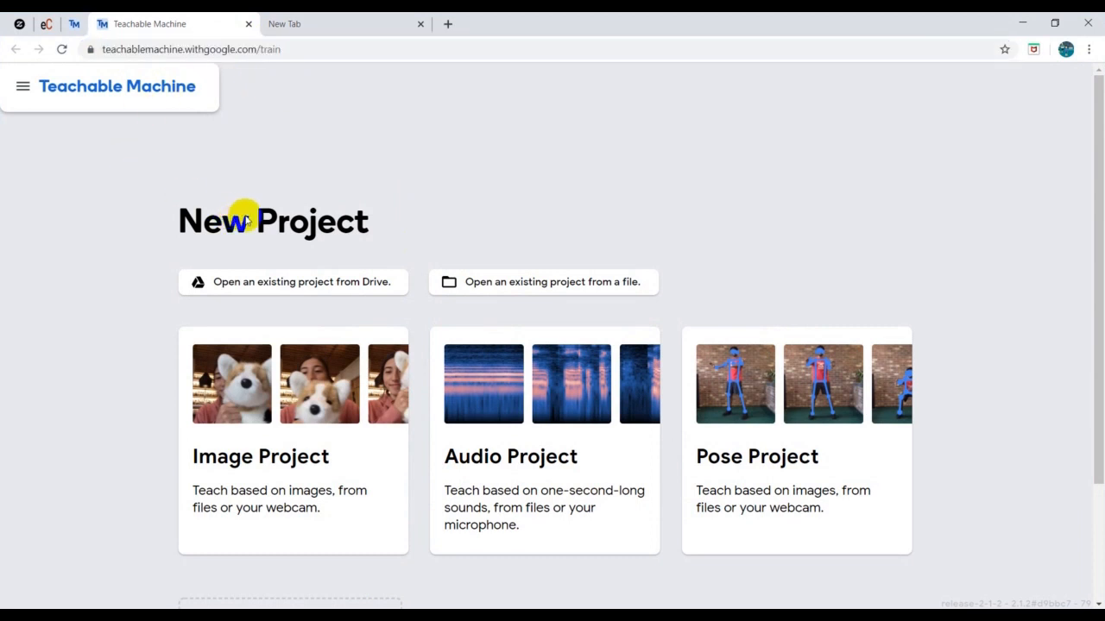
click(21, 86)
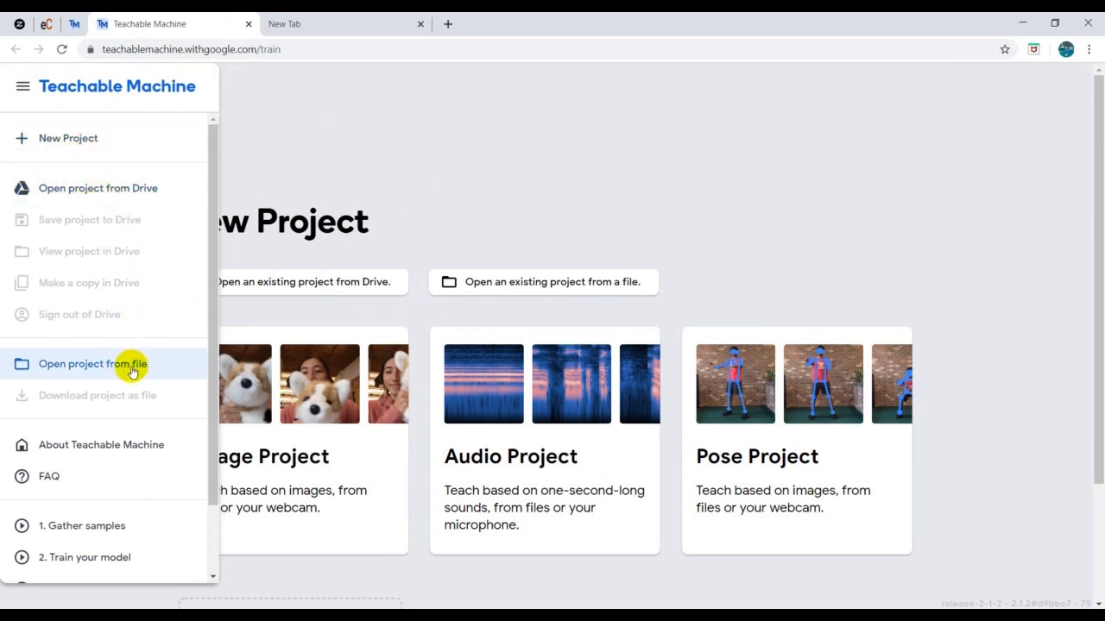
right_click(136, 449)
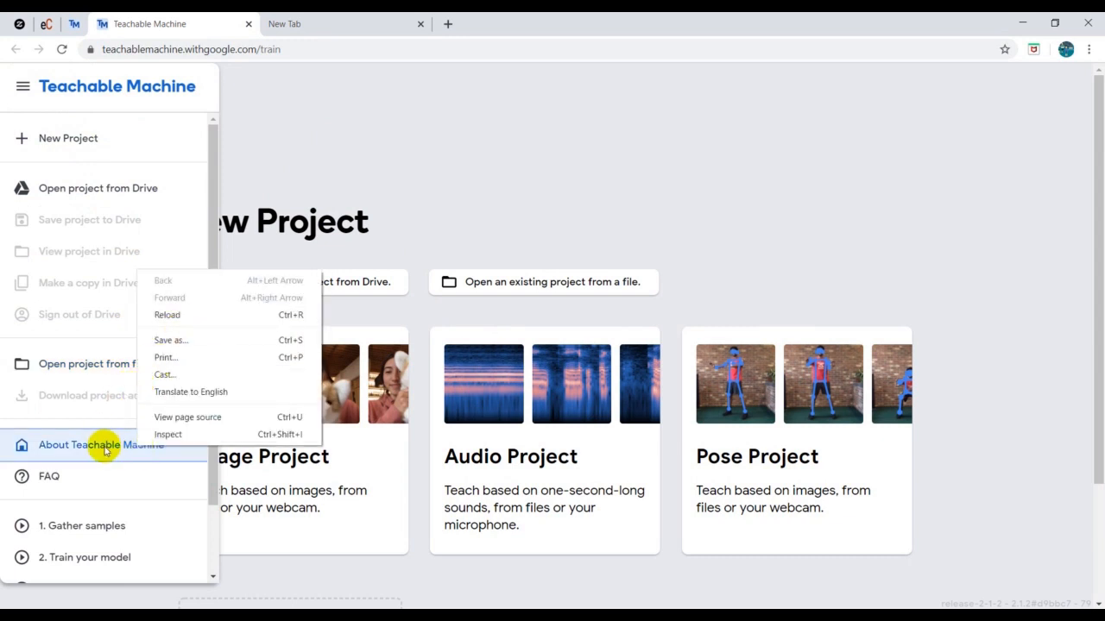
click(105, 463)
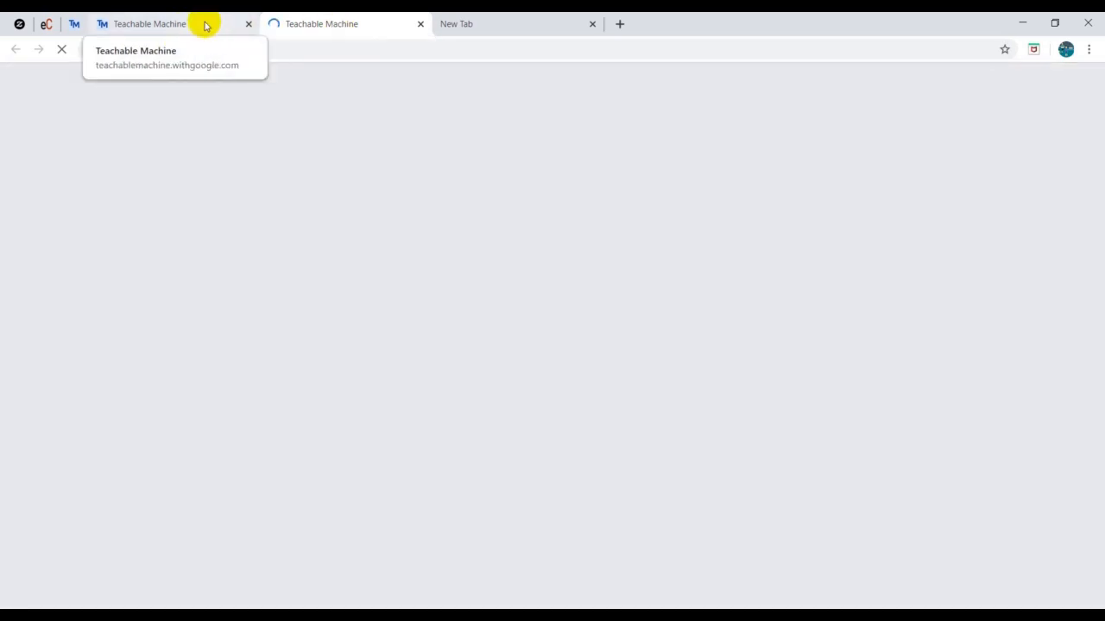
click(184, 26)
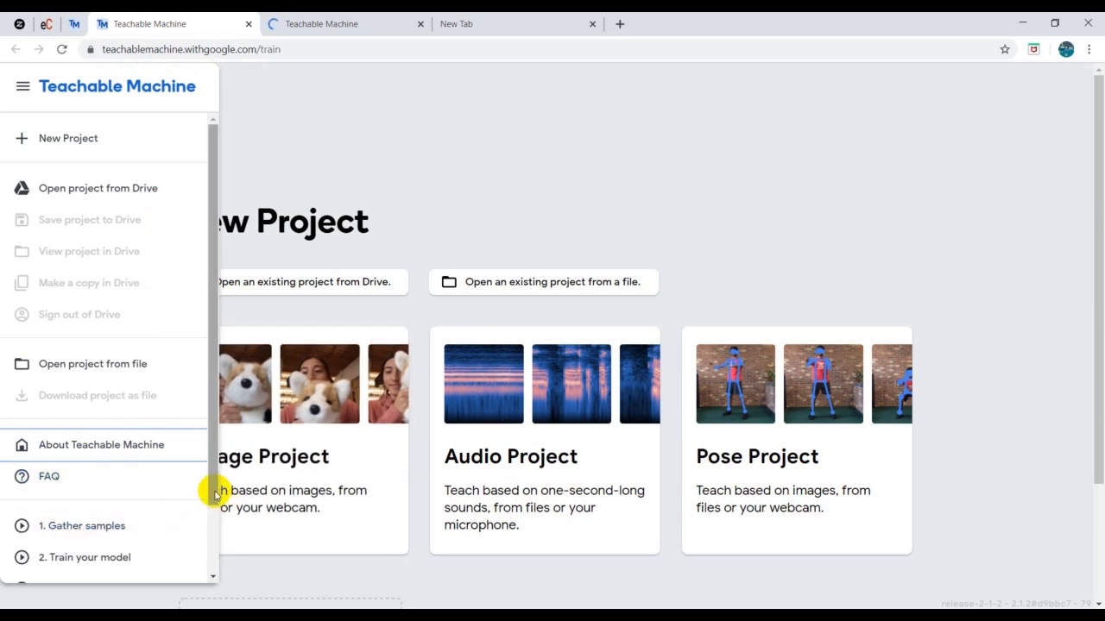
drag(212, 486, 222, 554)
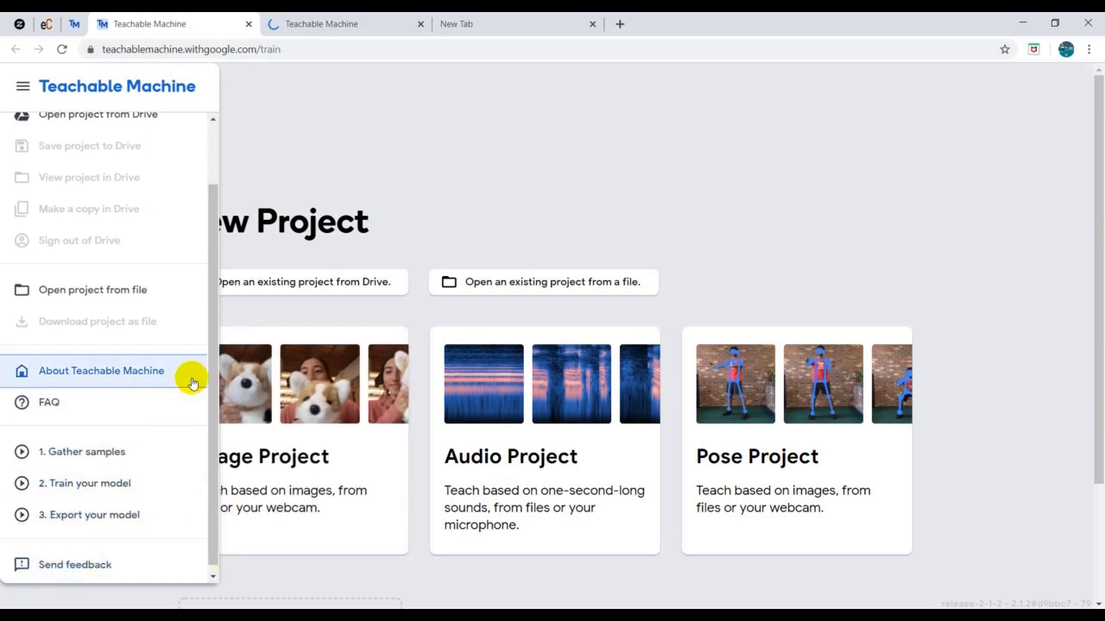
drag(214, 301, 212, 198)
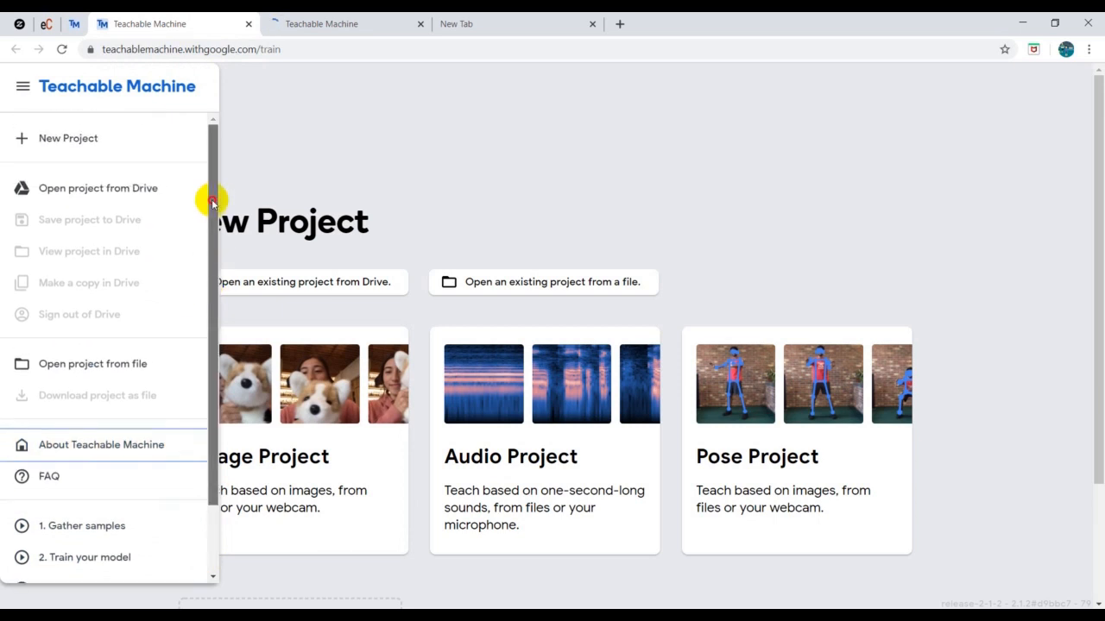
Examine the About page, covering how the tool works, what can teach it, example projects and the tools it works with
click(344, 19)
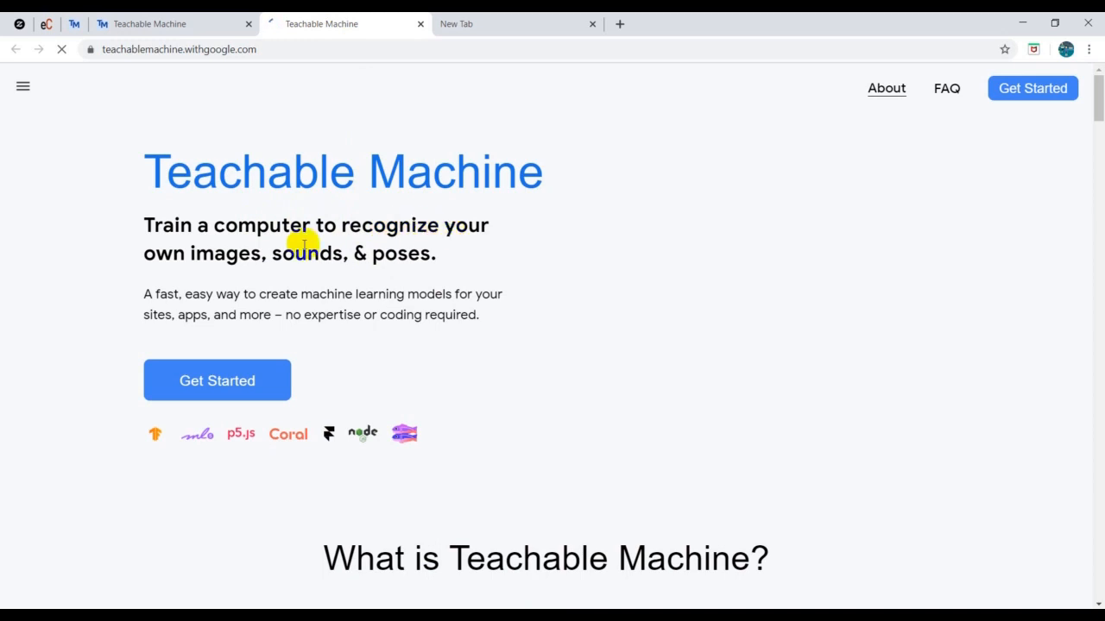
scroll(348, 264, down, 1)
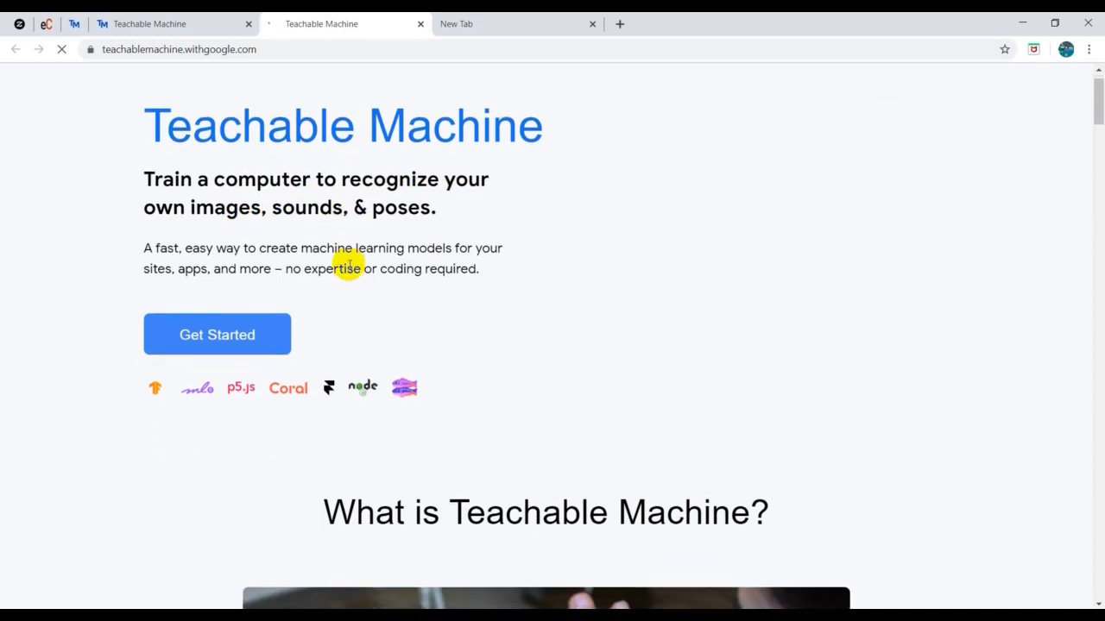
key(super+Tab)
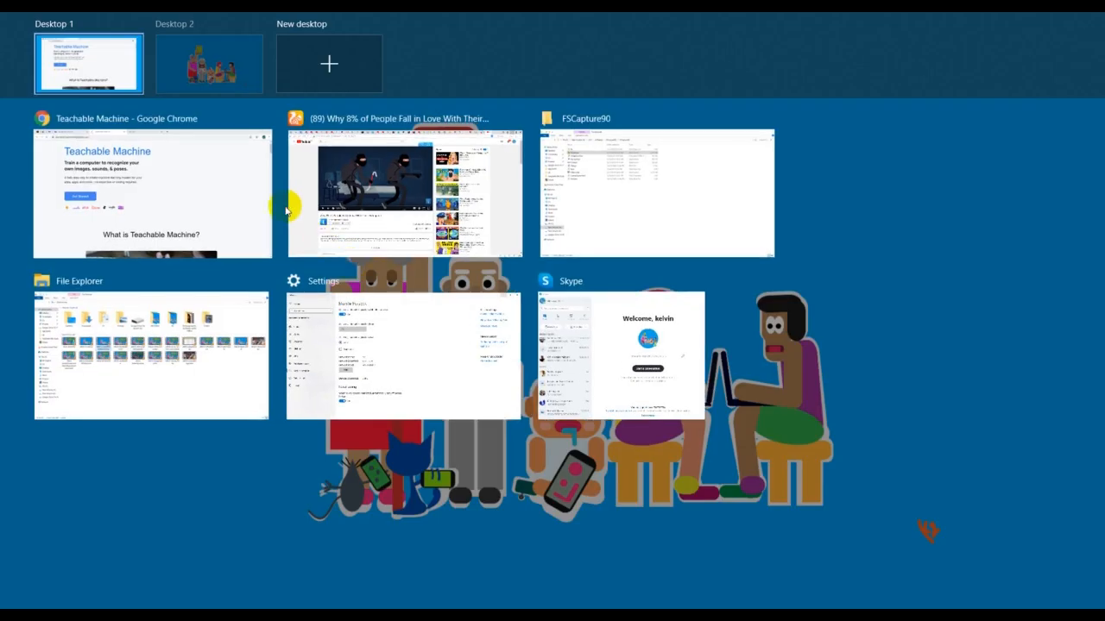
click(167, 165)
scroll(638, 444, down, 8)
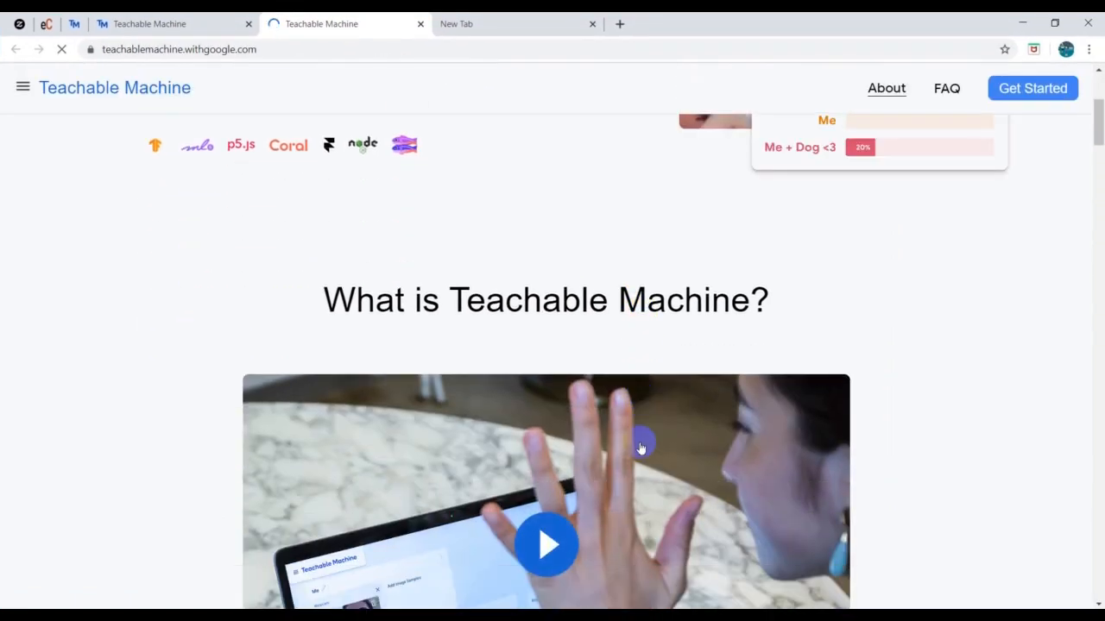
scroll(639, 445, down, 10)
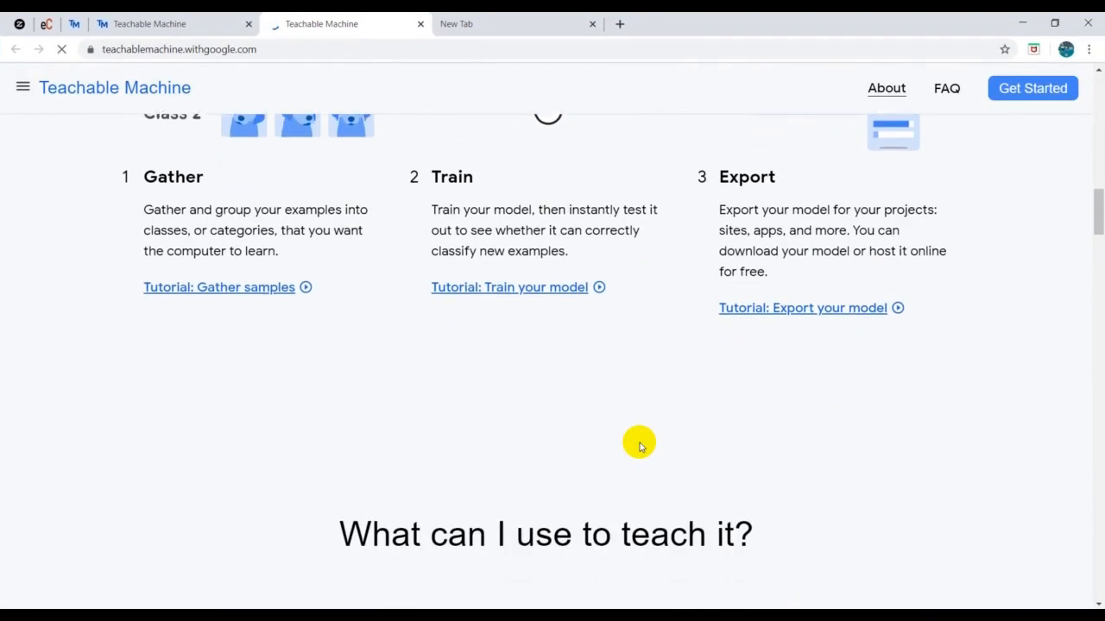
scroll(640, 446, down, 1)
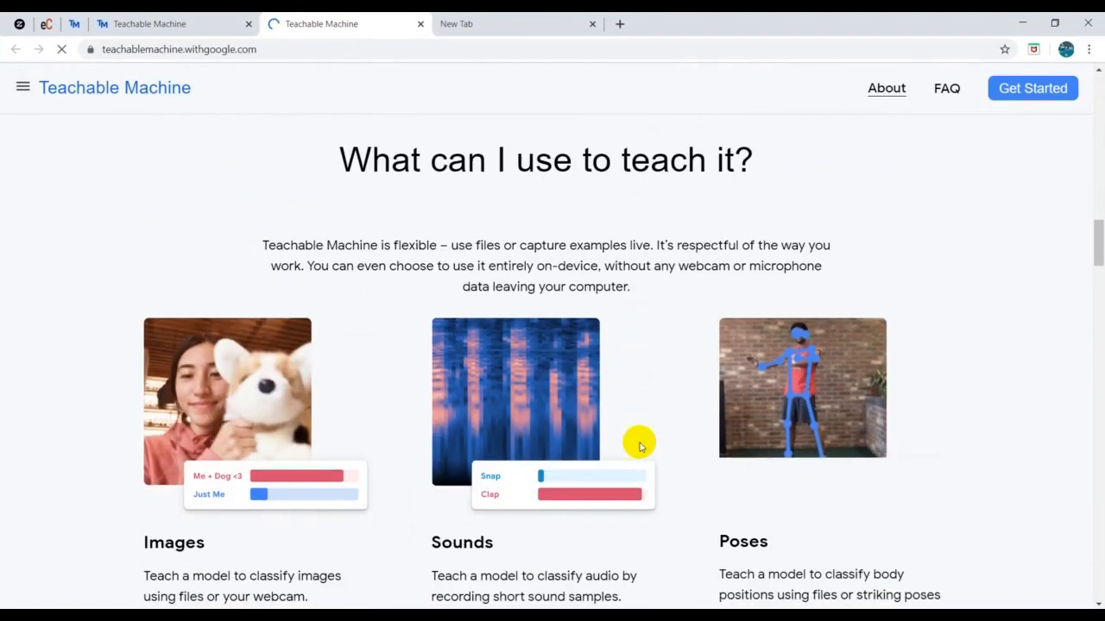
scroll(567, 443, down, 14)
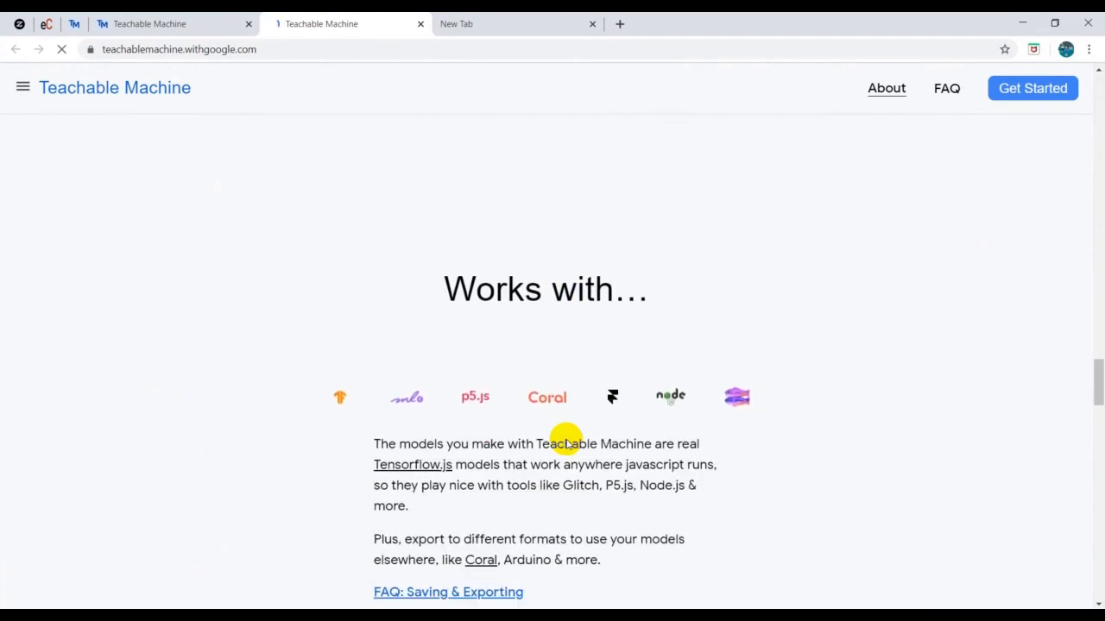
scroll(567, 443, up, 5)
scroll(567, 444, up, 2)
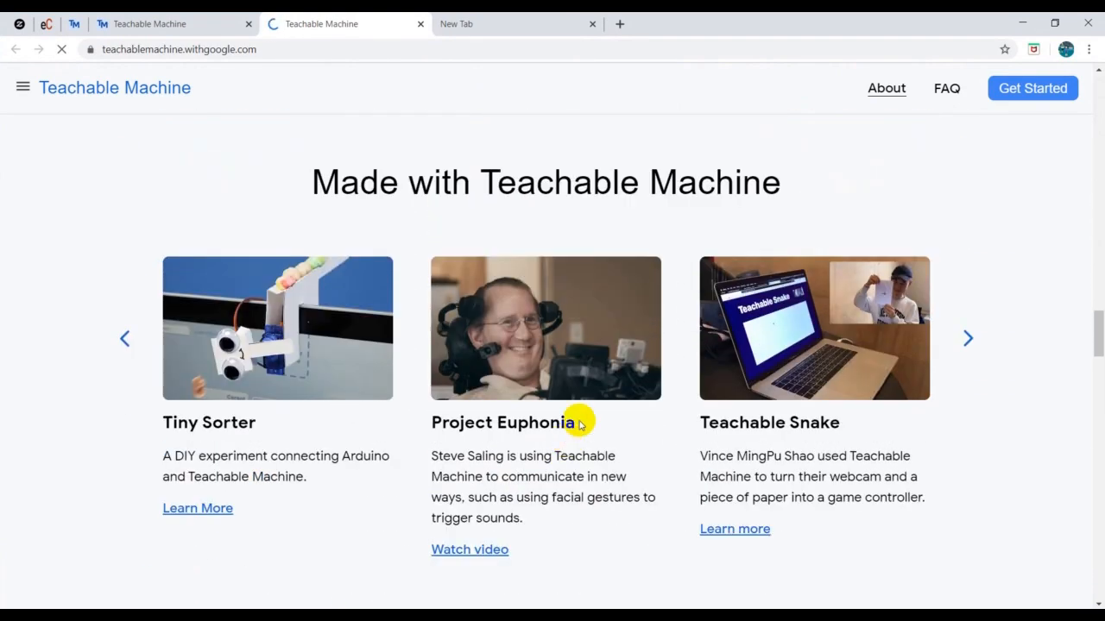
Return to the new project page and create an image project with three classes named Brush, mouse and bottle
click(152, 19)
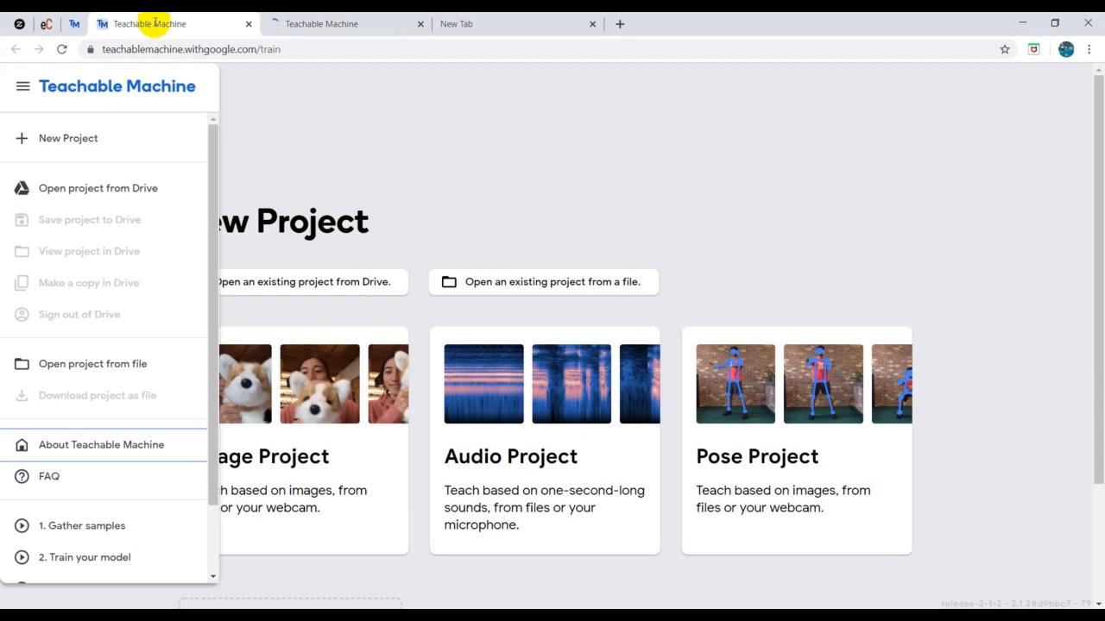
click(297, 144)
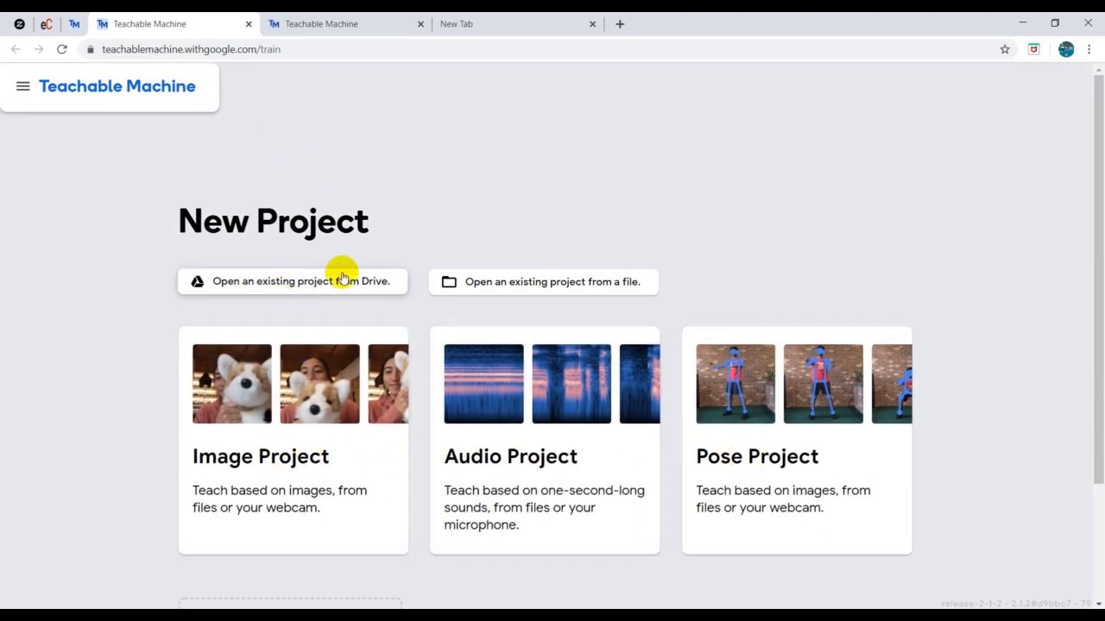
click(296, 462)
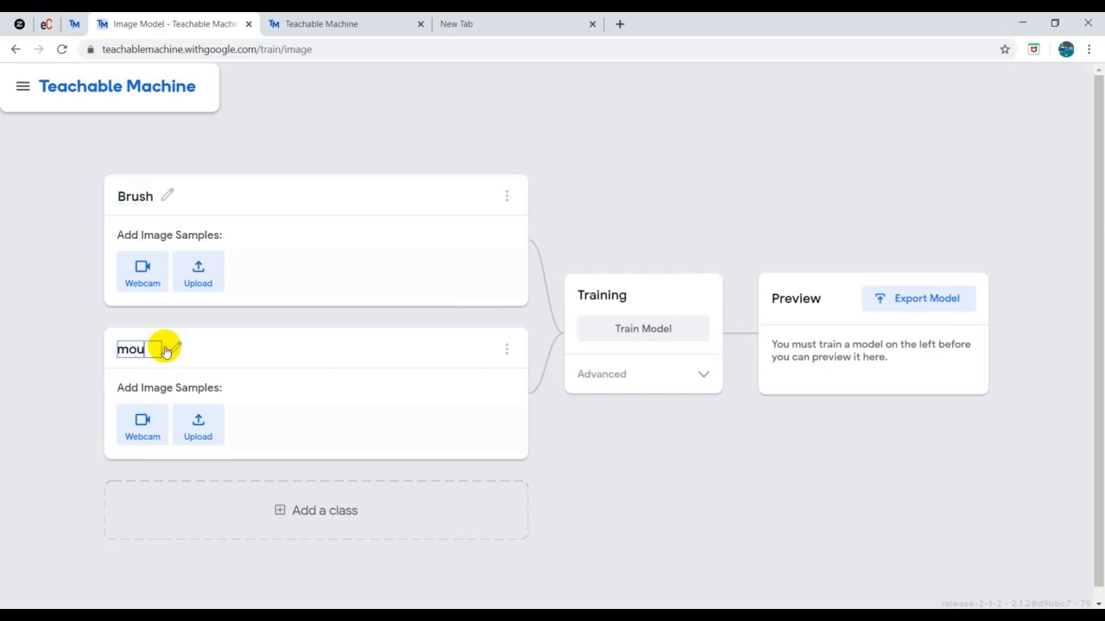
click(279, 498)
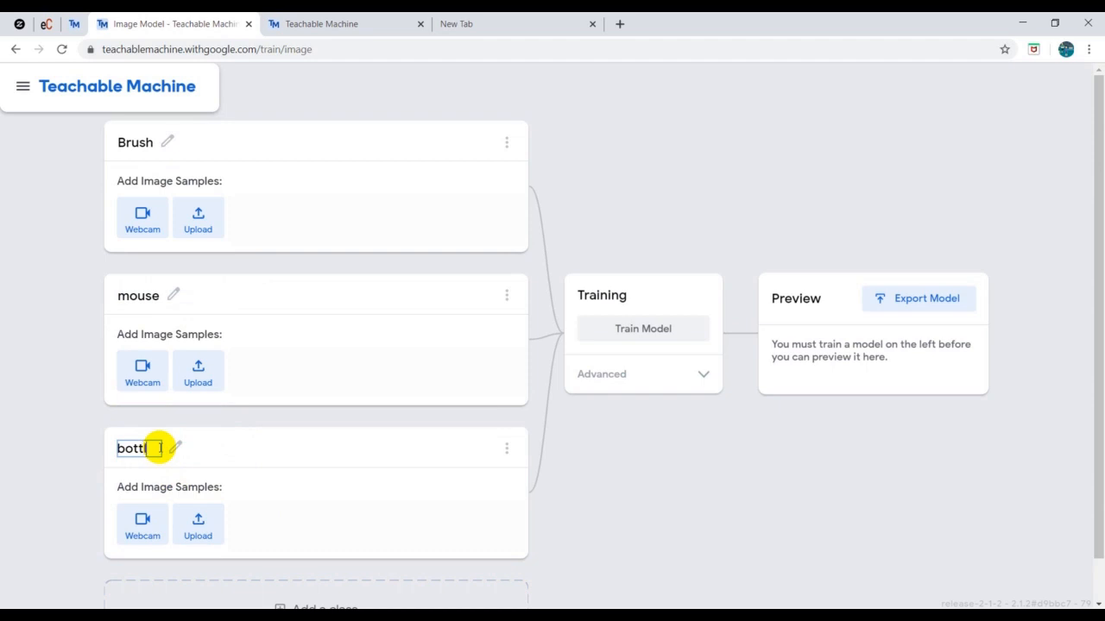
click(598, 491)
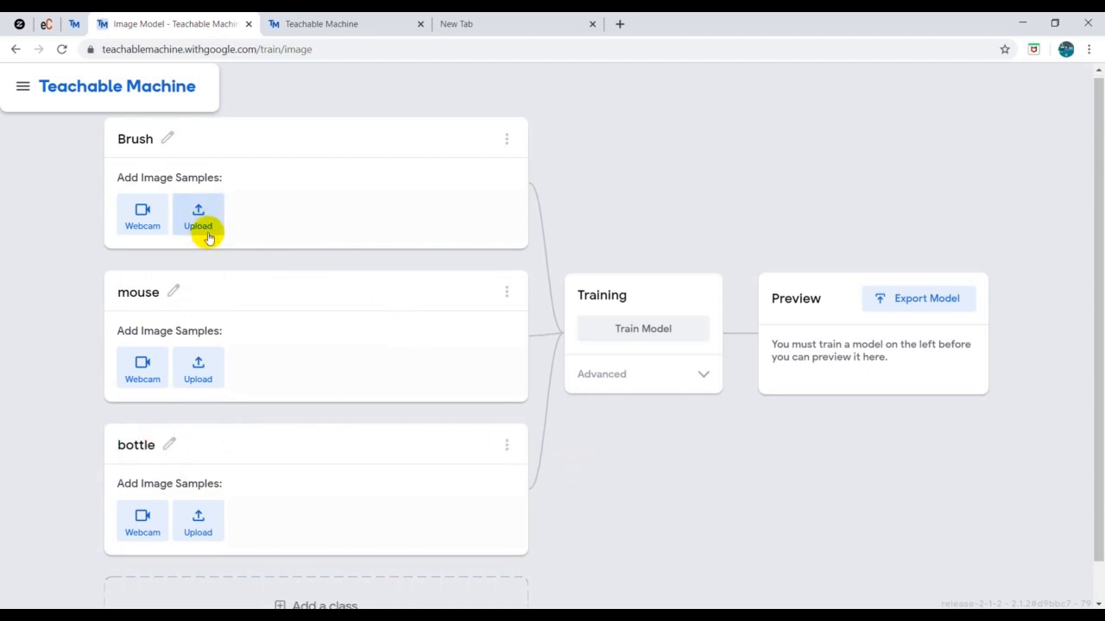
Record webcam image samples for the first two classes, about 105 for Brush and about 94 for mouse
click(147, 212)
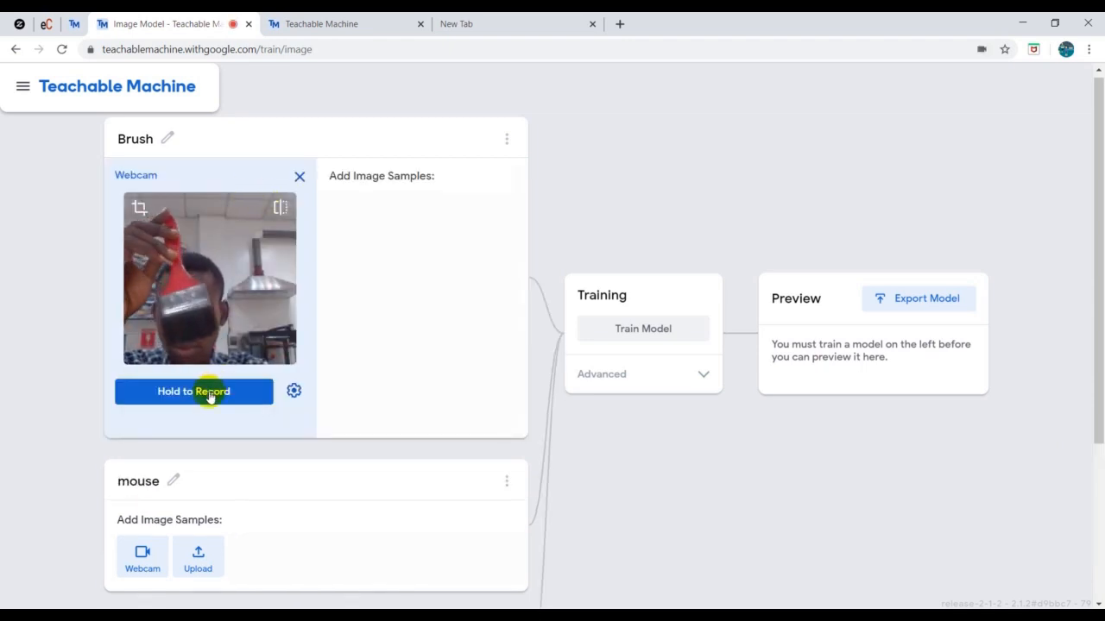
drag(210, 396, 210, 396)
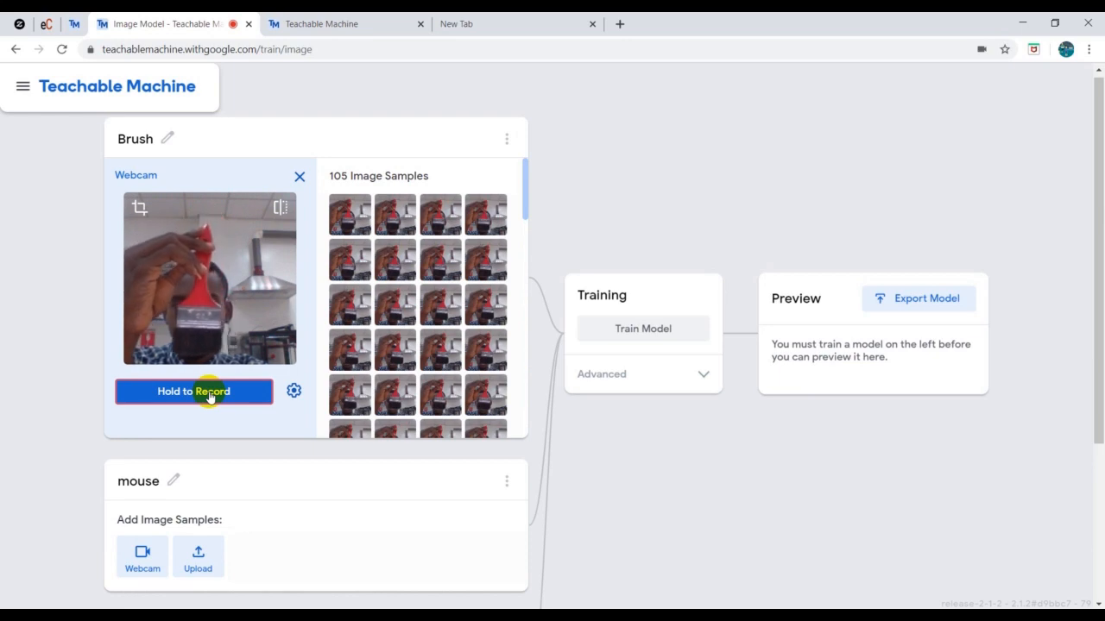
scroll(209, 396, down, 3)
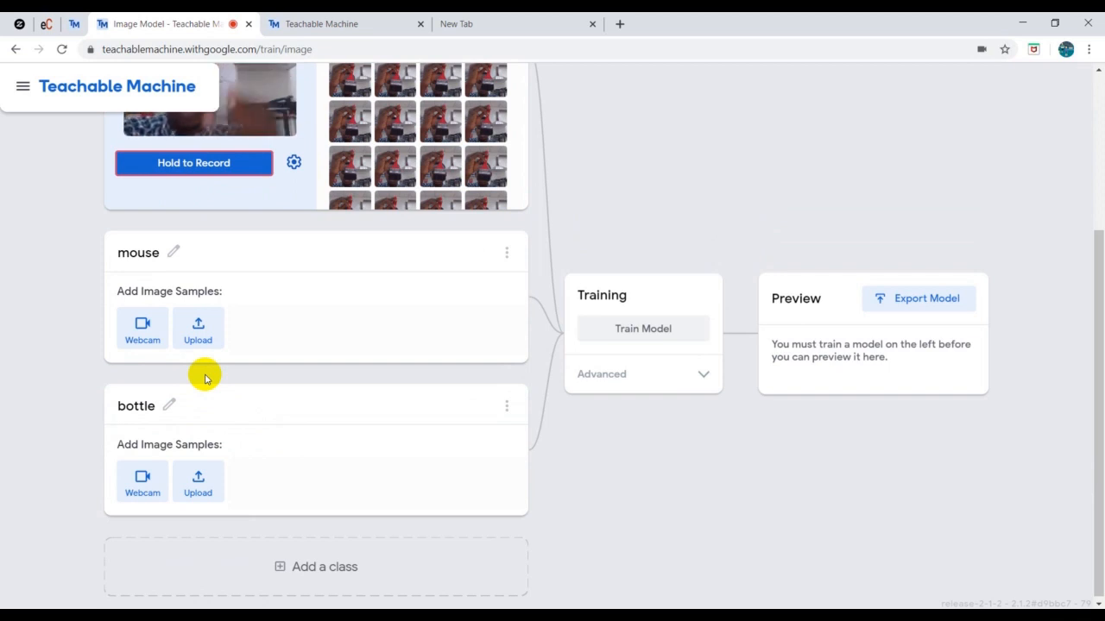
click(143, 343)
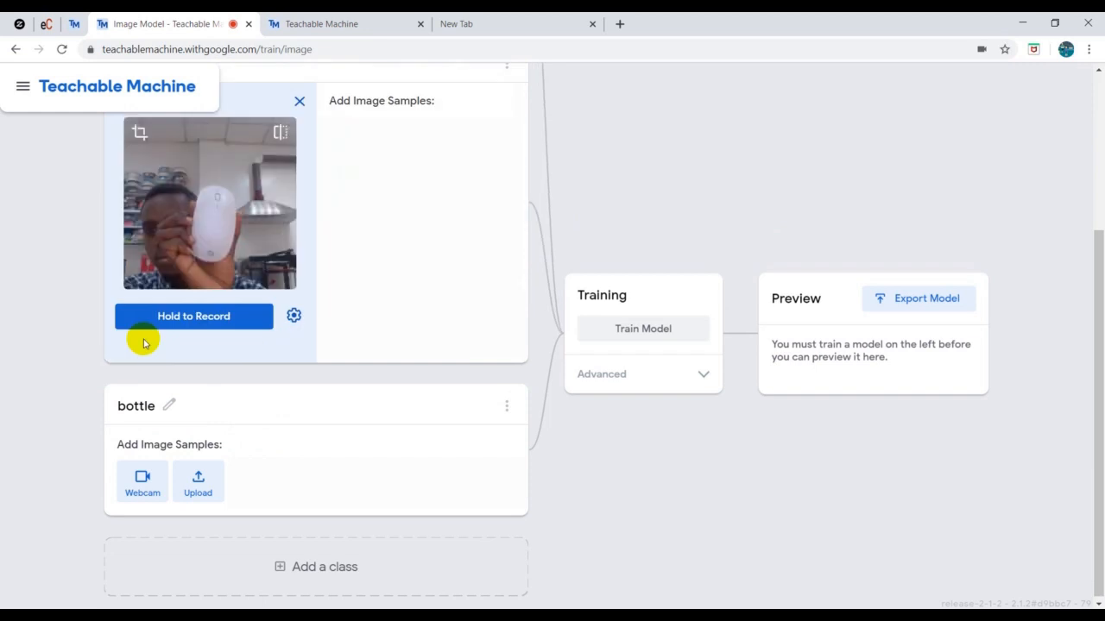
drag(168, 317, 168, 318)
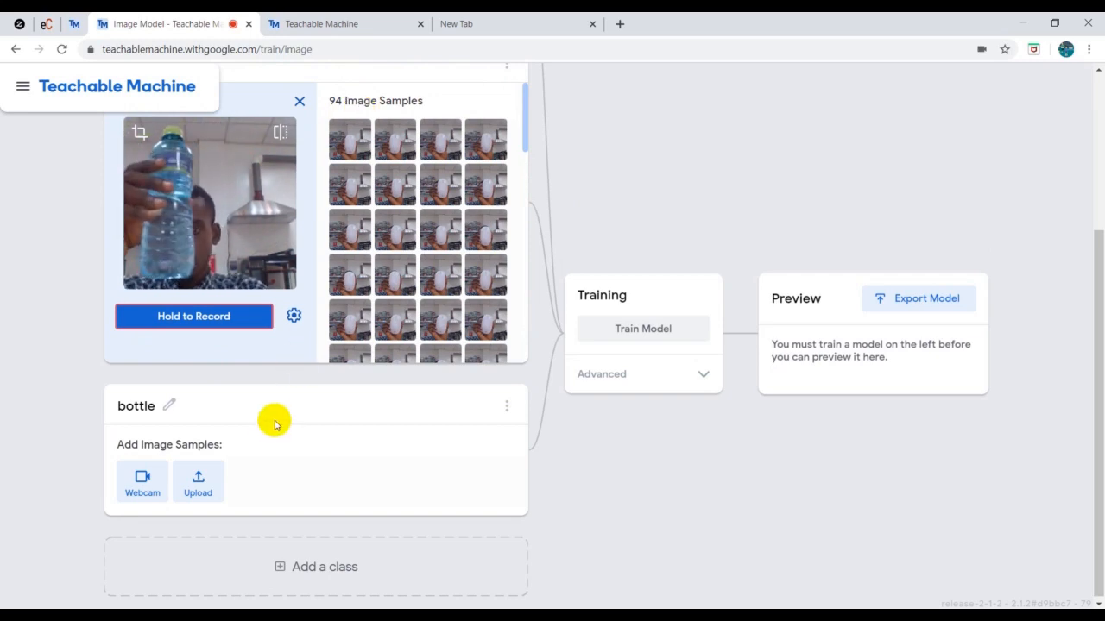
Record about 115 webcam image samples of a water bottle for the bottle class
click(143, 483)
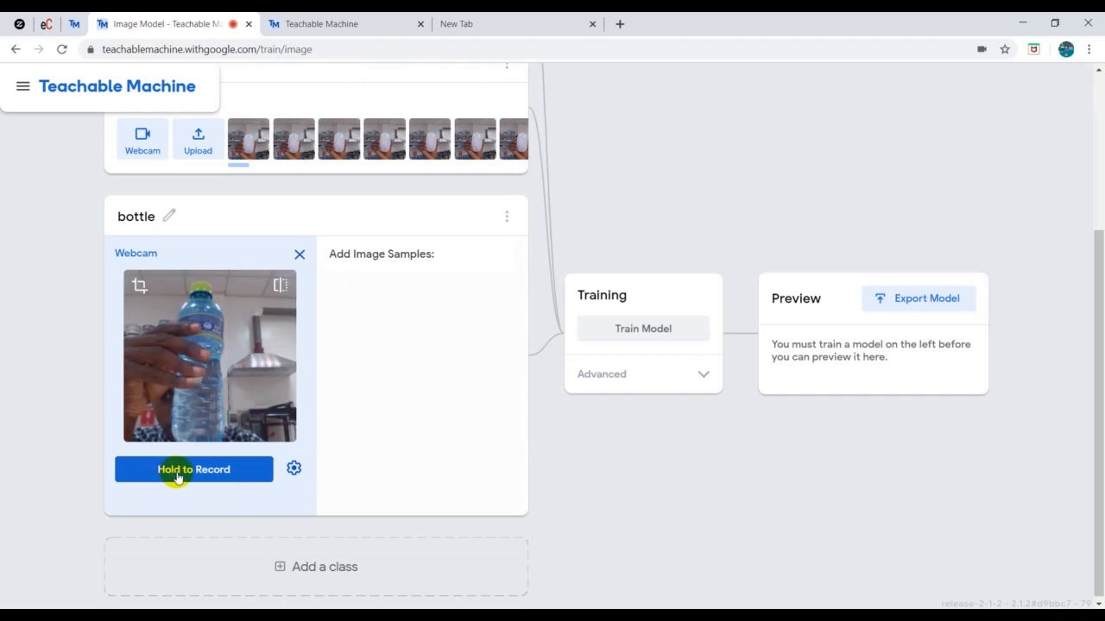
drag(180, 477, 180, 477)
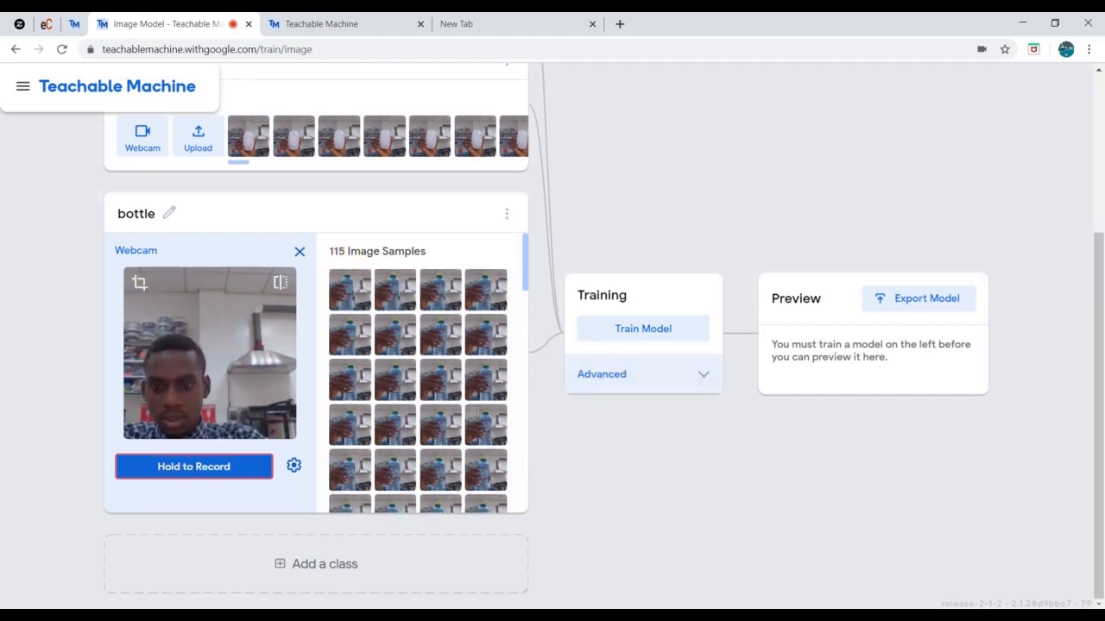
Review the options available for managing the Brush class and its samples
scroll(610, 200, up, 3)
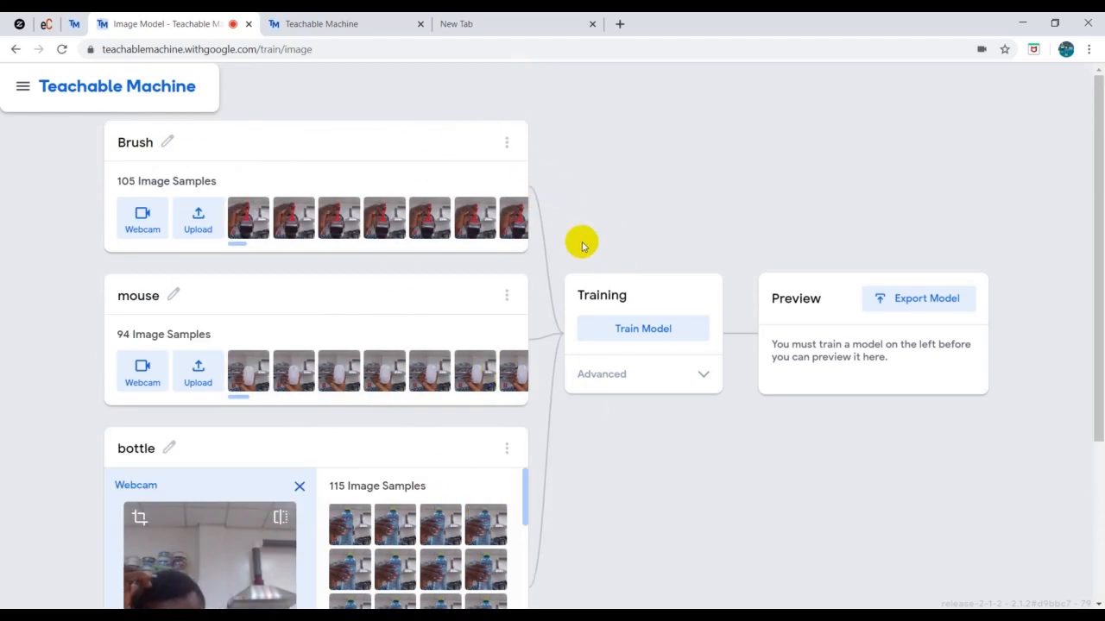
click(508, 143)
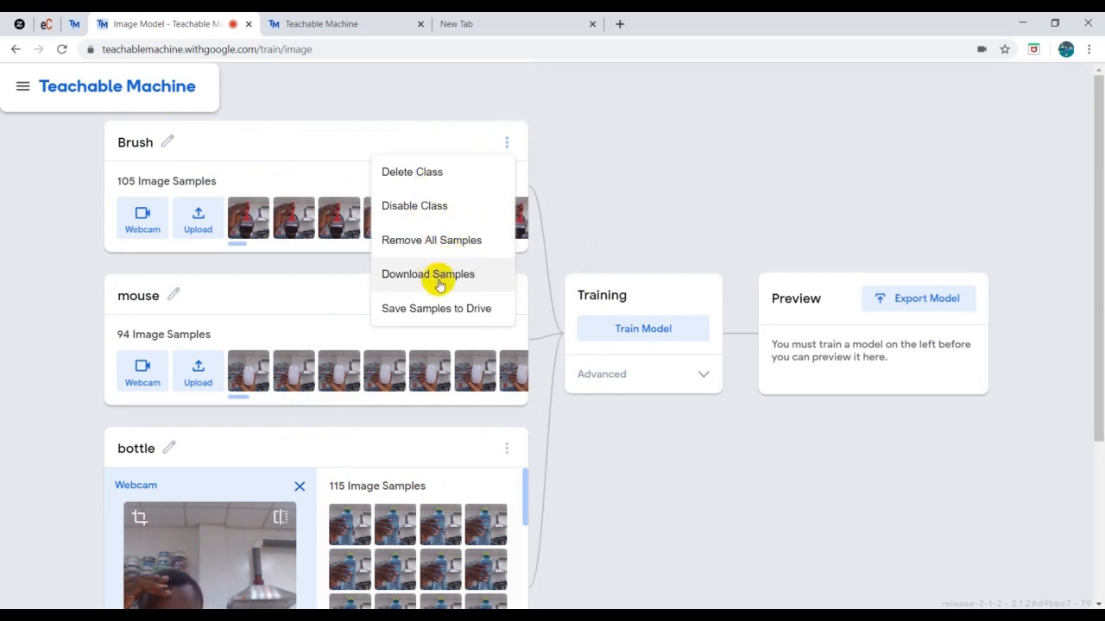
click(609, 217)
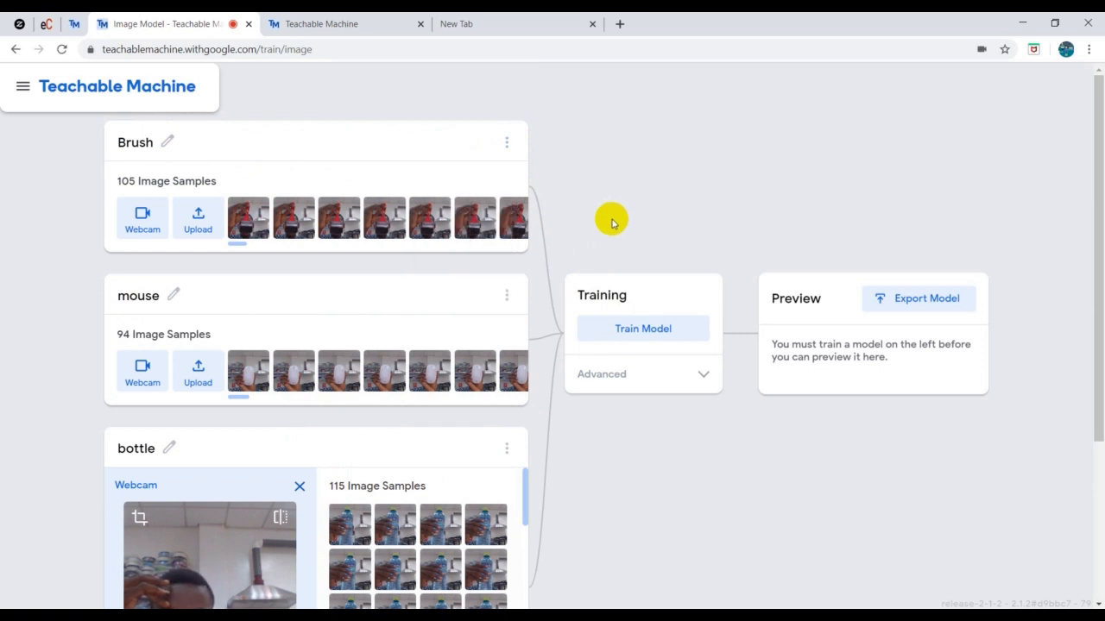
Train the image model on the recorded Brush, mouse and bottle samples
click(658, 332)
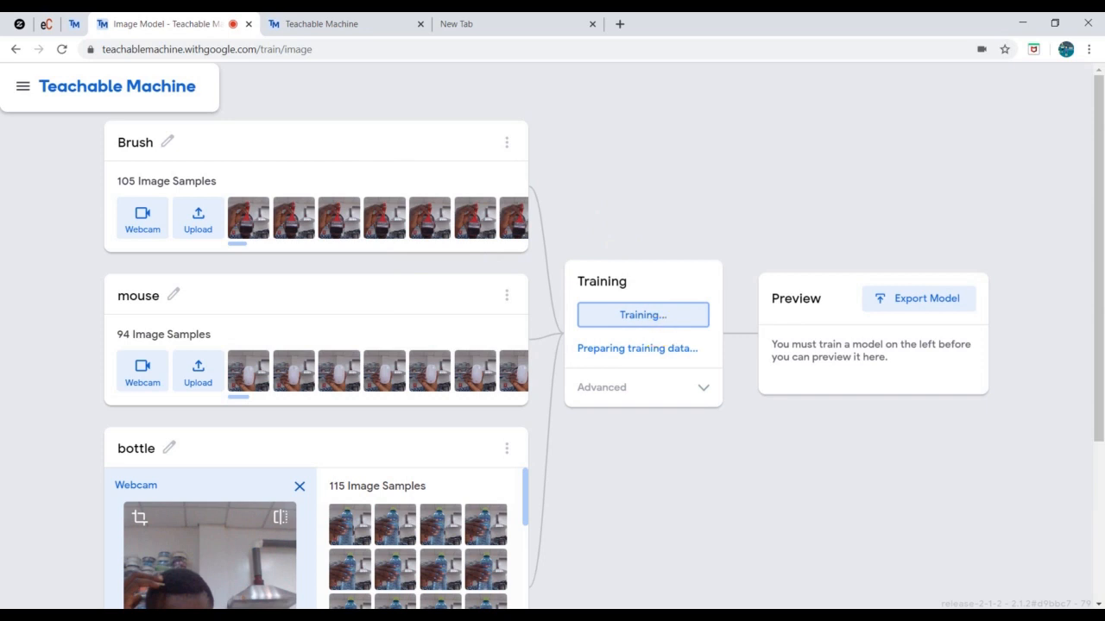
click(723, 115)
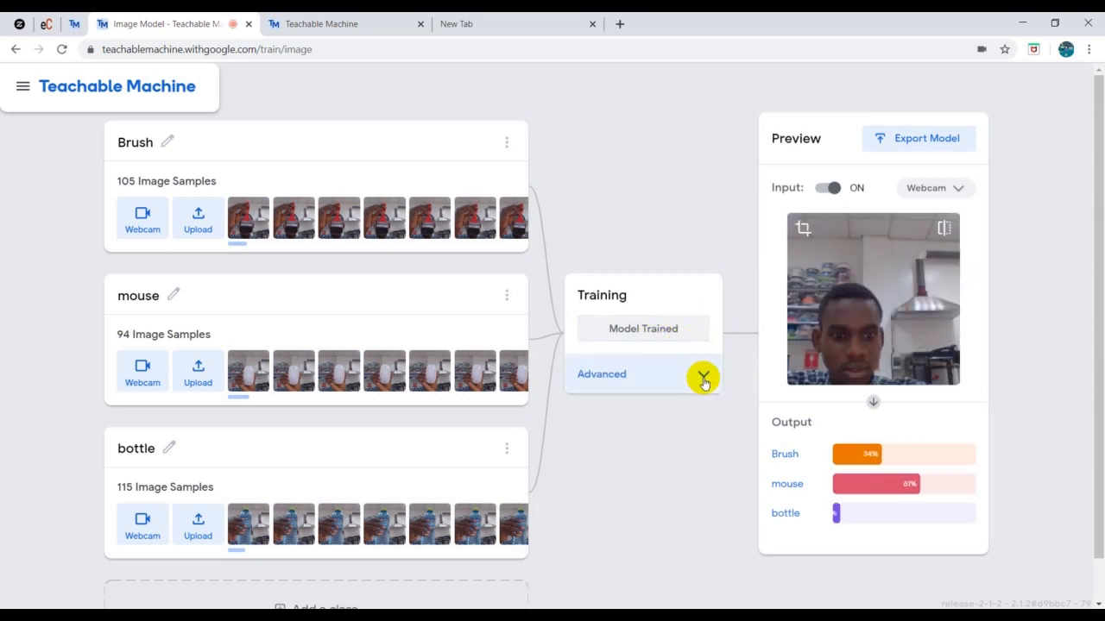
Show the advanced training settings and read the explanations for epochs and batch size
click(703, 379)
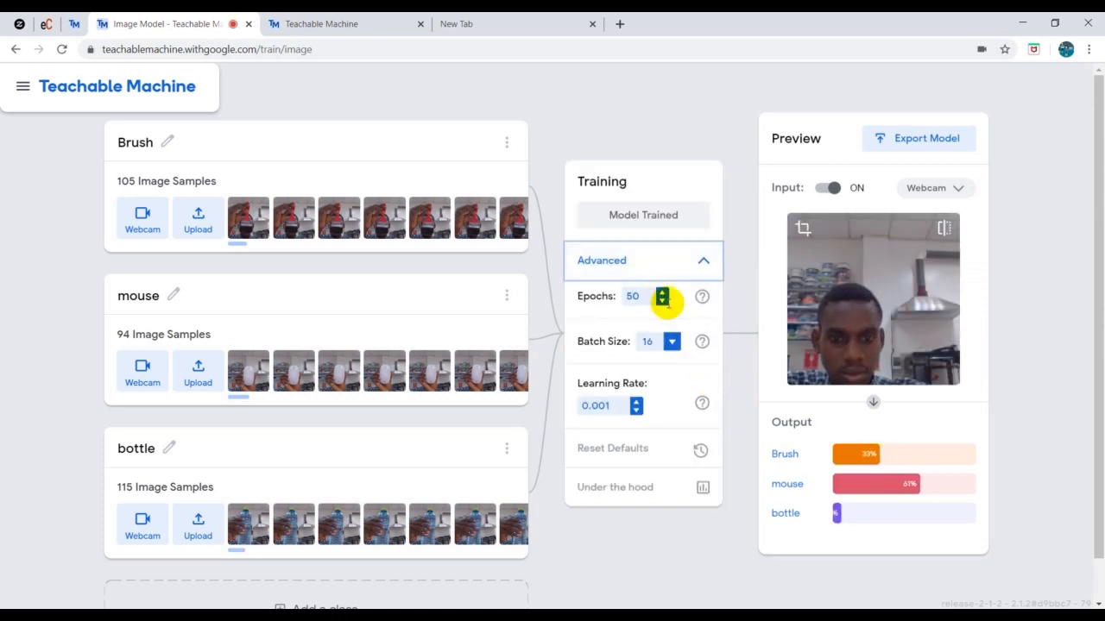
click(701, 298)
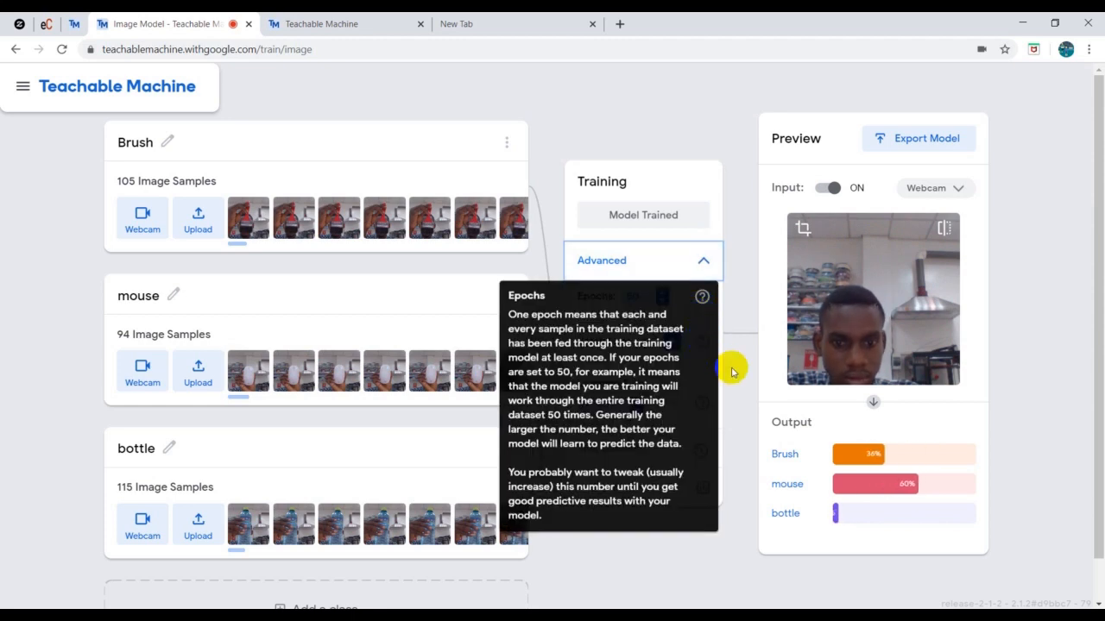
mouse_move(702, 345)
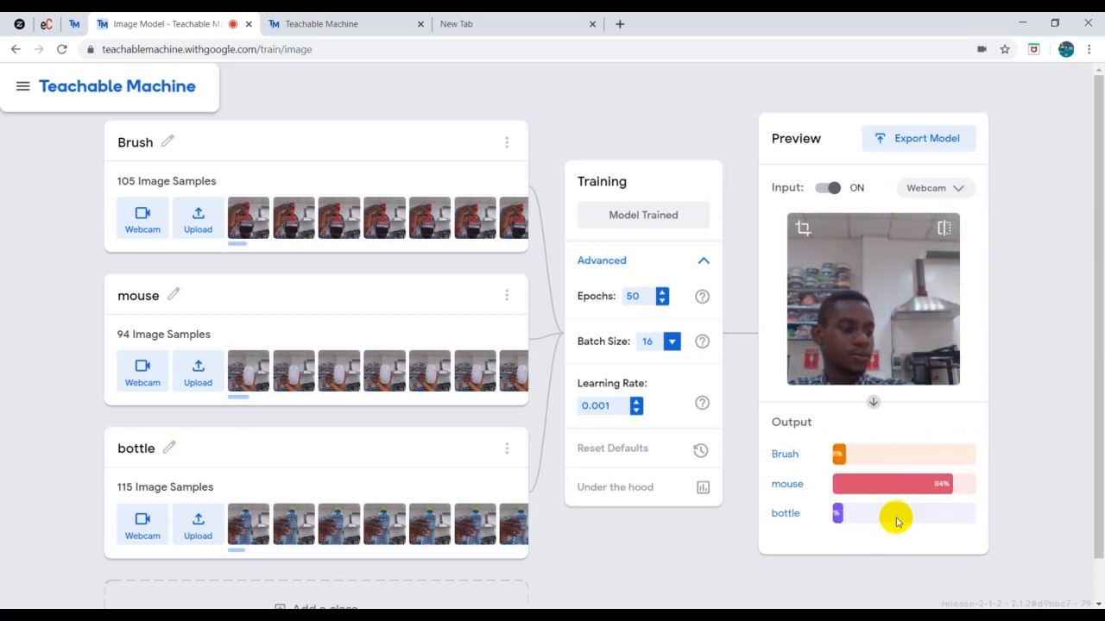
Switch the preview input to File and test the trained model on a ladybug image from the computer
click(824, 189)
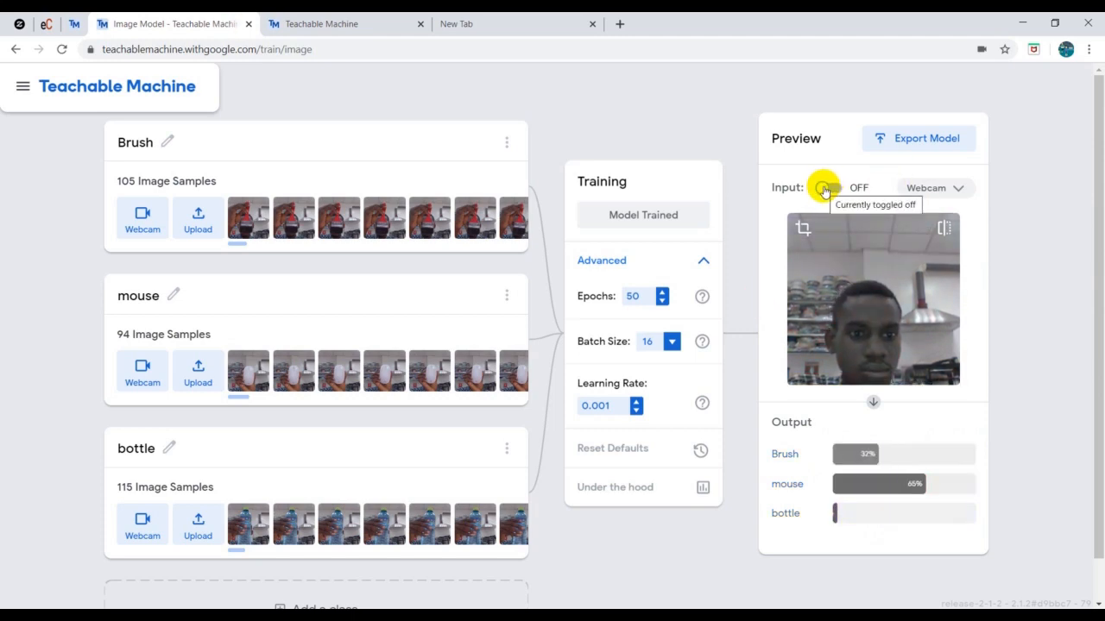
click(832, 188)
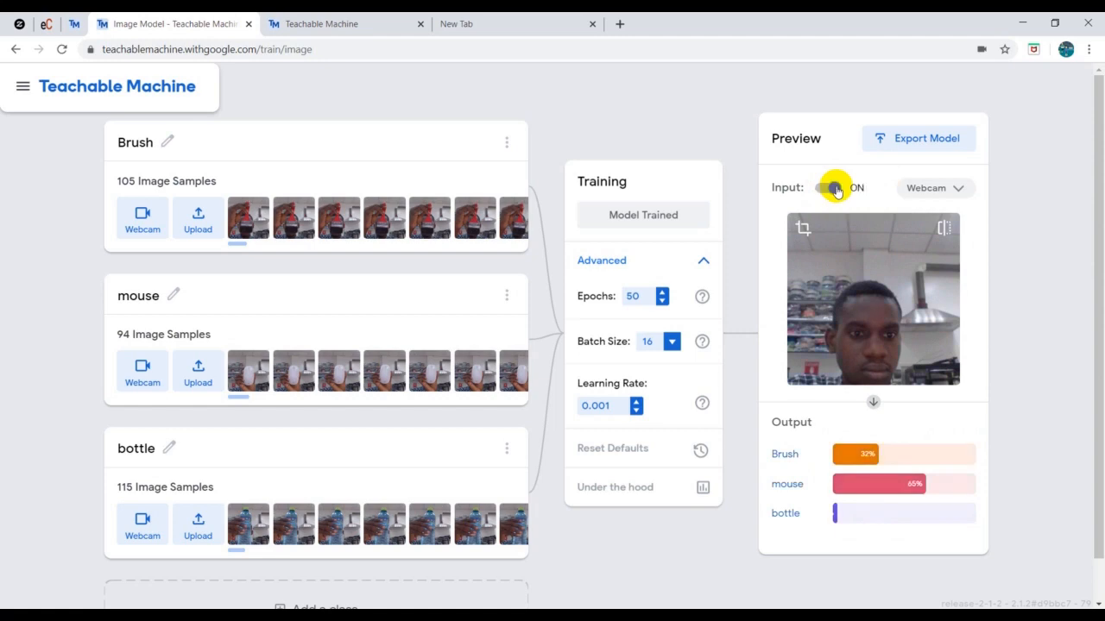
click(955, 190)
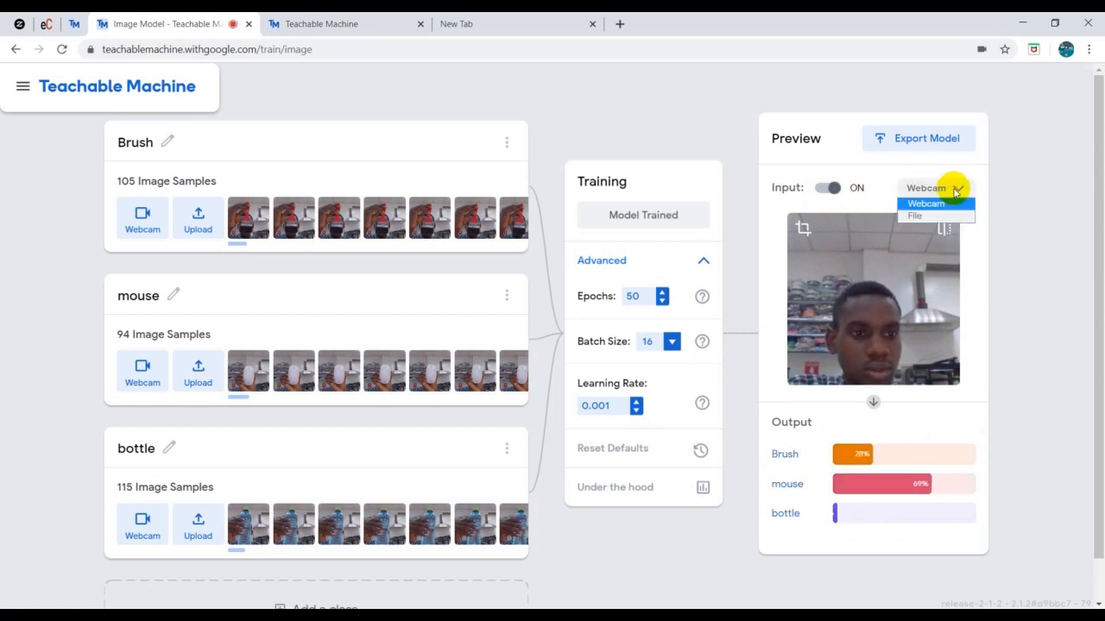
click(939, 215)
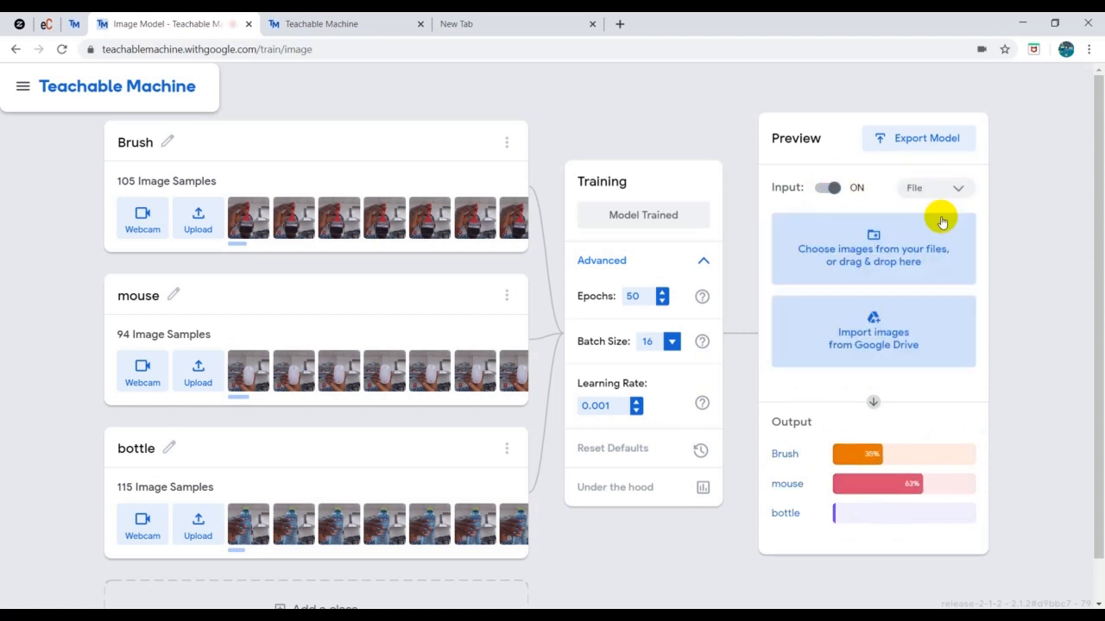
click(890, 267)
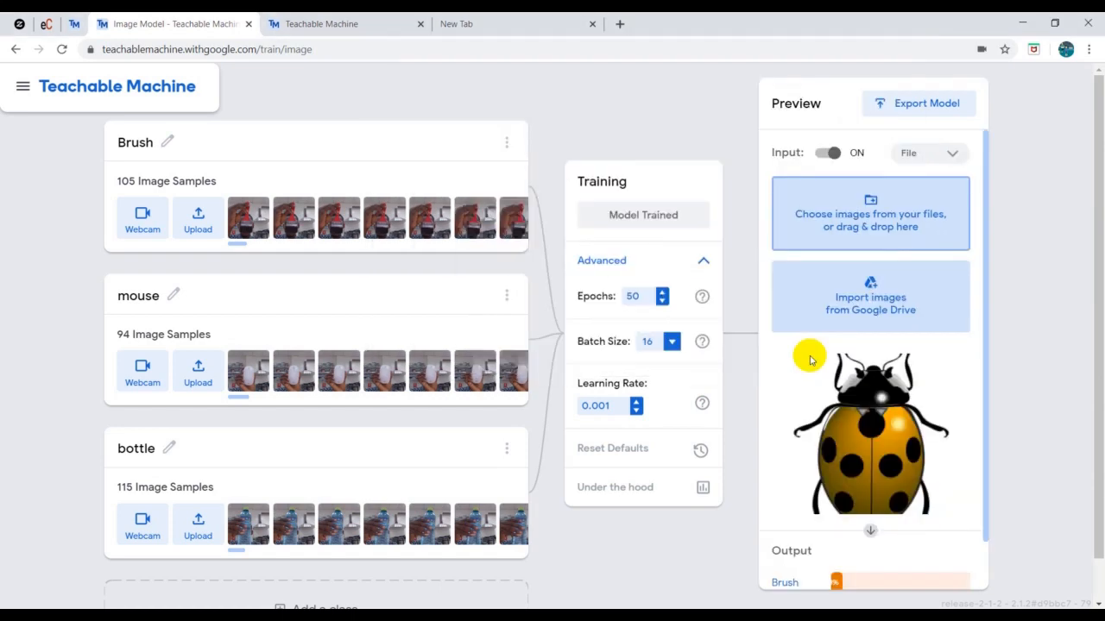
scroll(875, 490, down, 2)
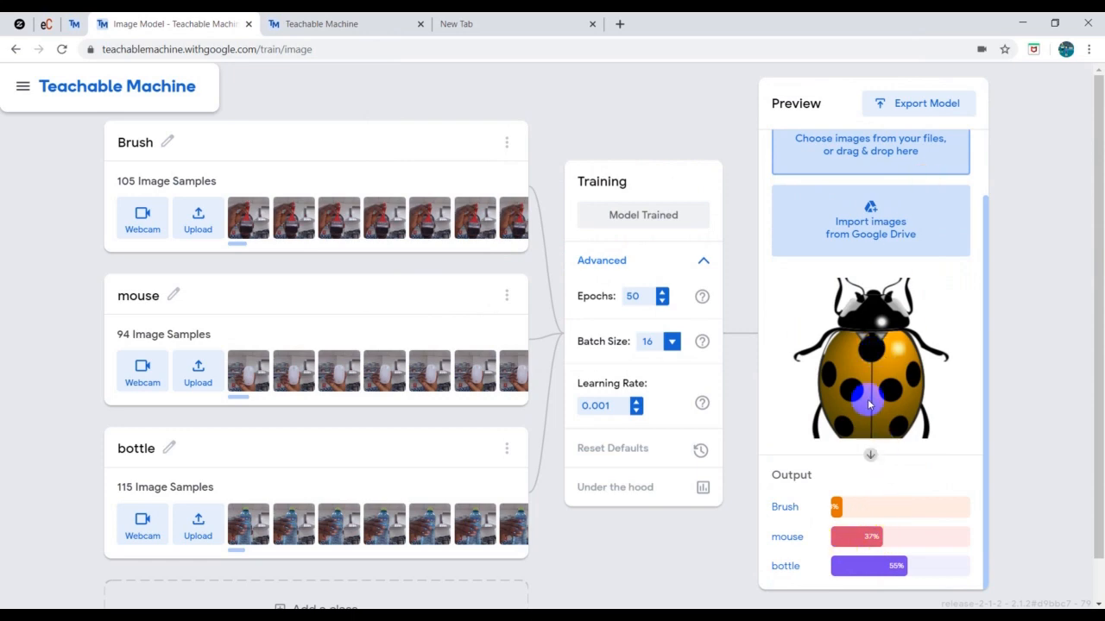
scroll(868, 399, up, 2)
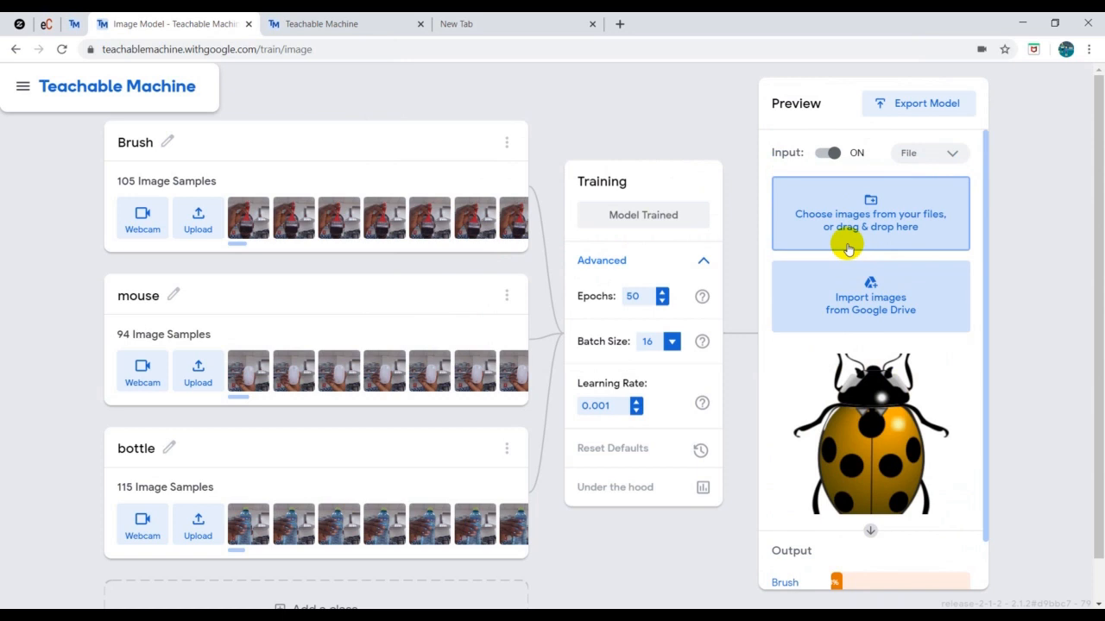
Download the Brush class samples and extract Brush-samples.zip into its own Brush-samples folder in Downloads
click(510, 142)
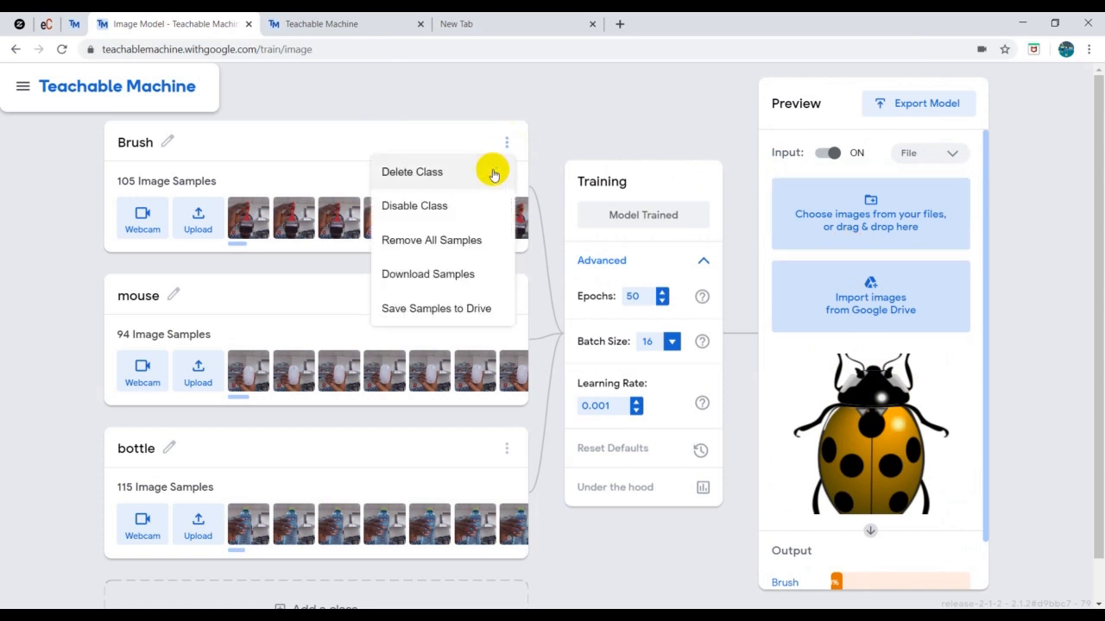
click(473, 274)
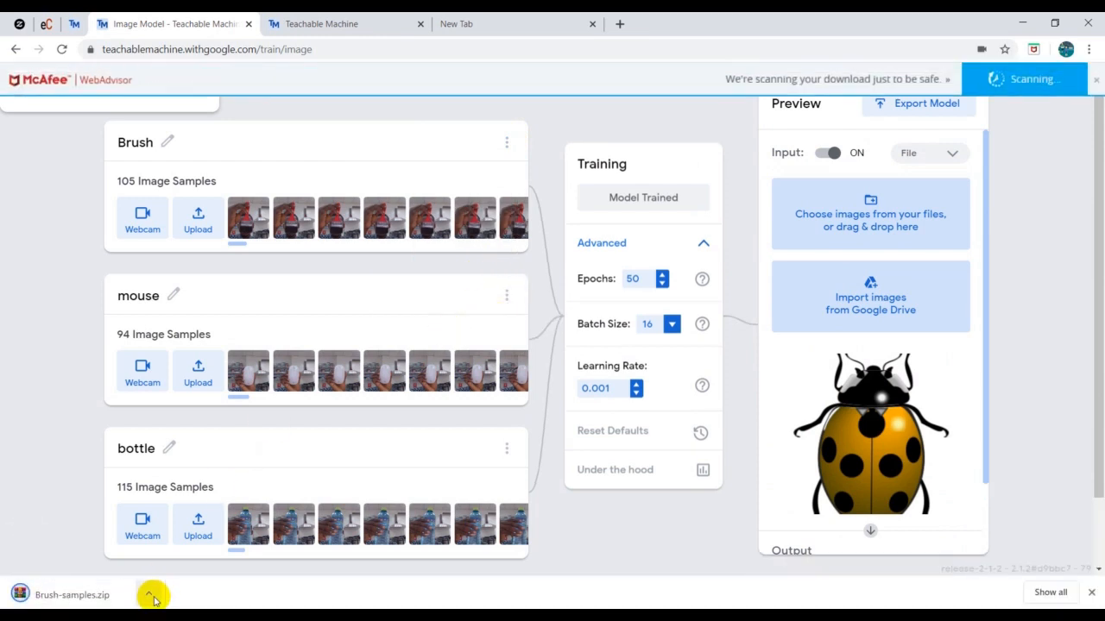
click(151, 594)
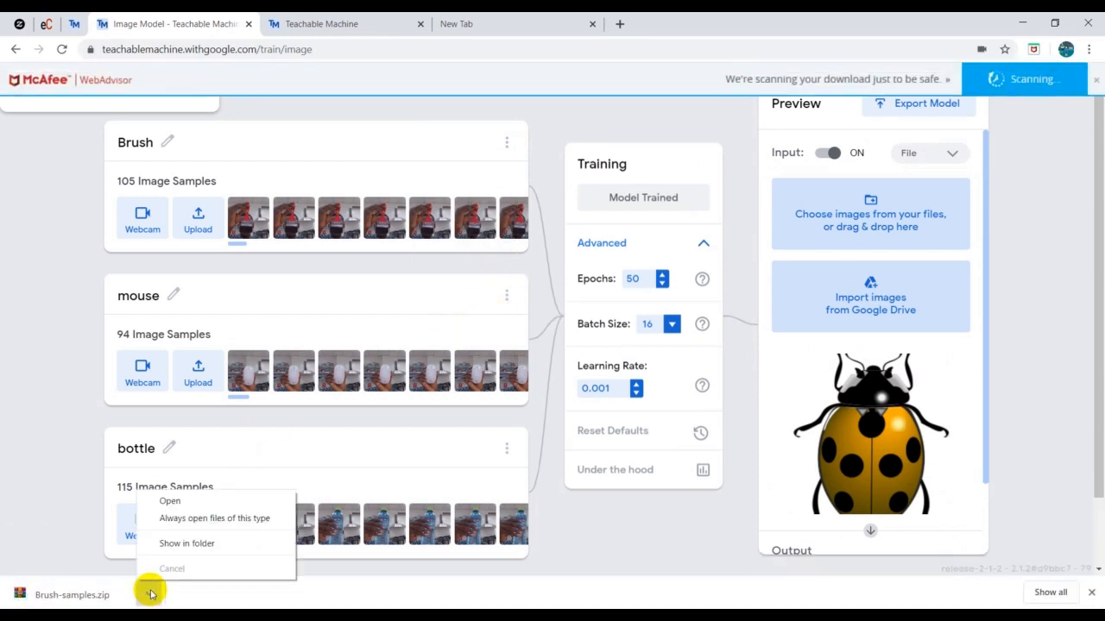
click(175, 544)
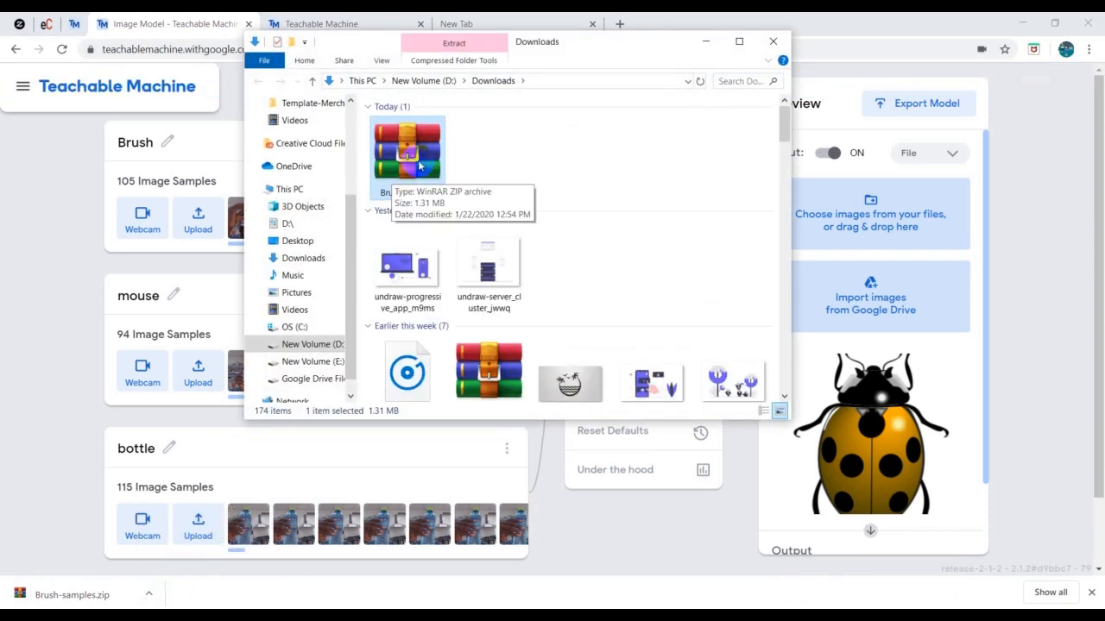
right_click(418, 161)
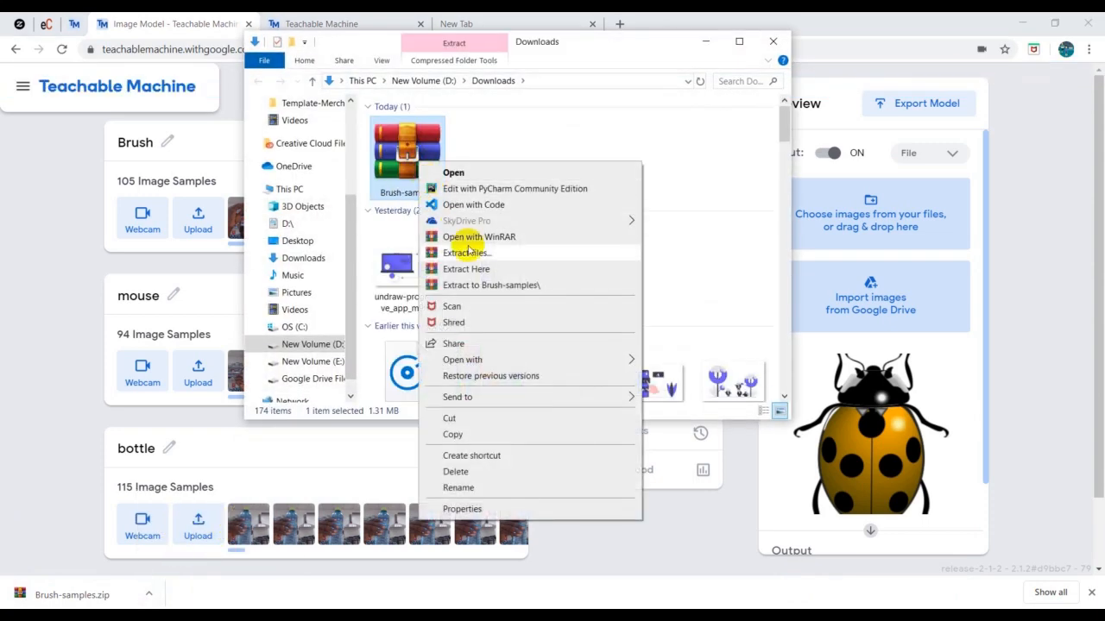
click(493, 288)
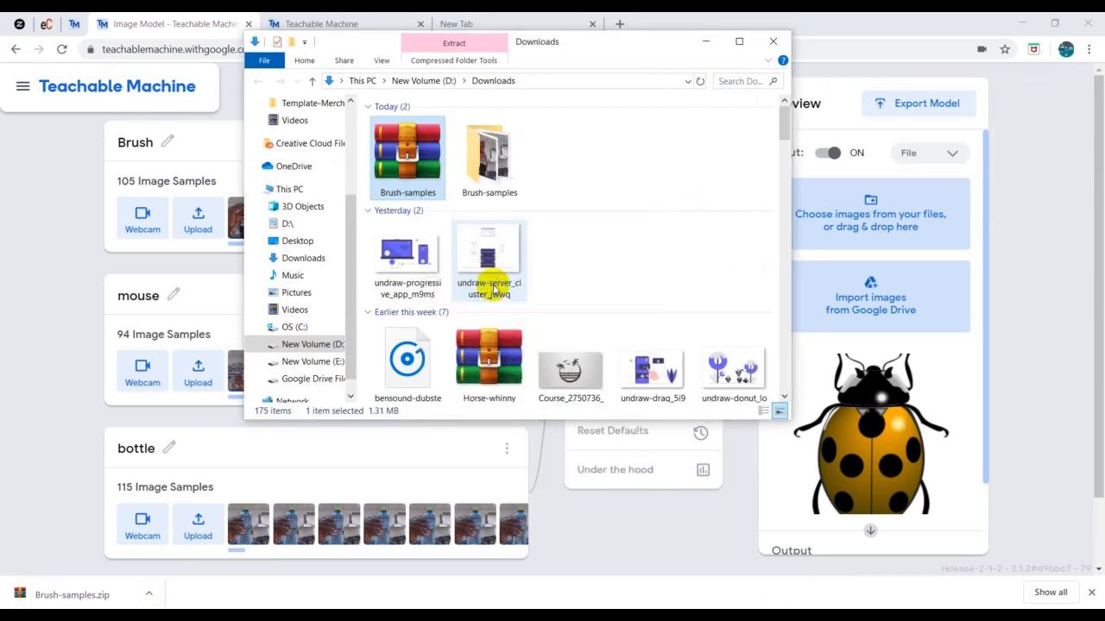
Test the model in the preview with a brush image from the extracted Brush-samples folder and check the class outputs
double_click(490, 182)
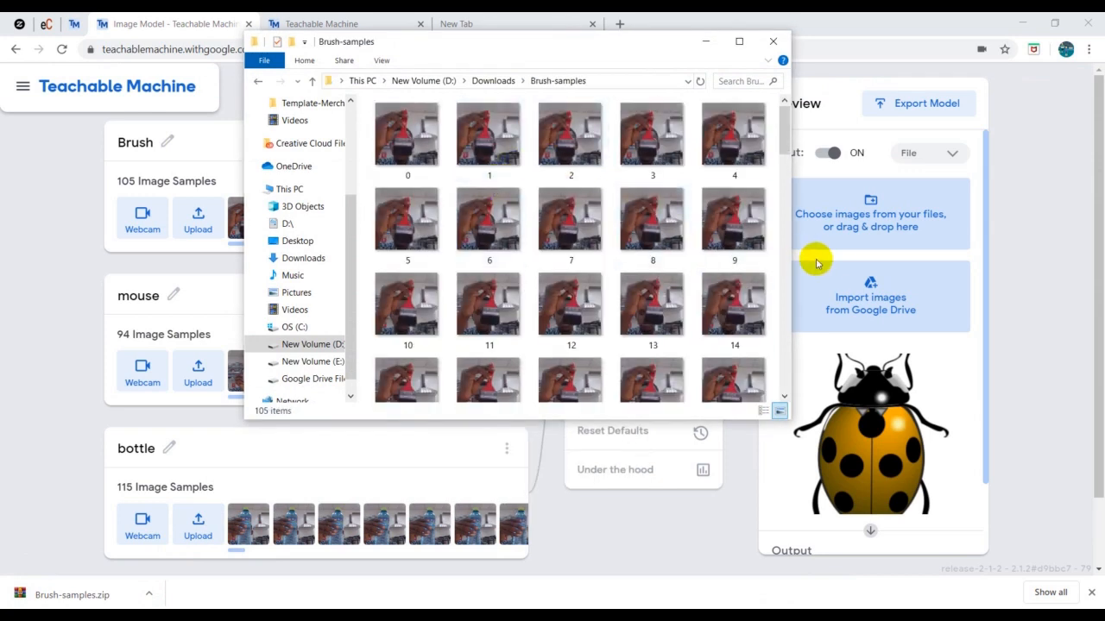
click(424, 130)
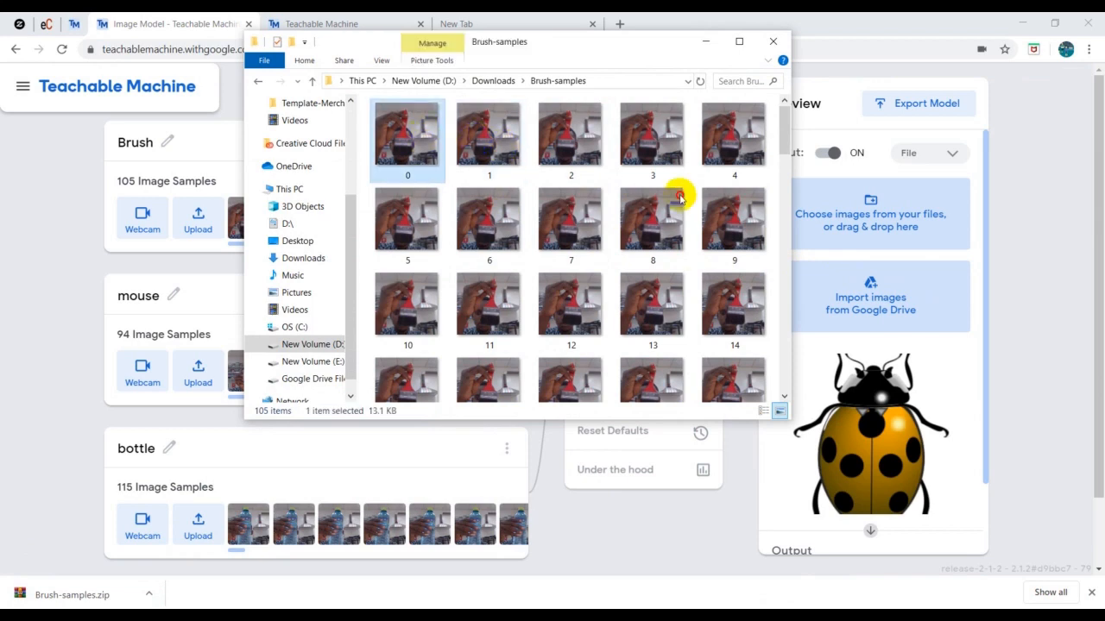
drag(679, 197, 858, 239)
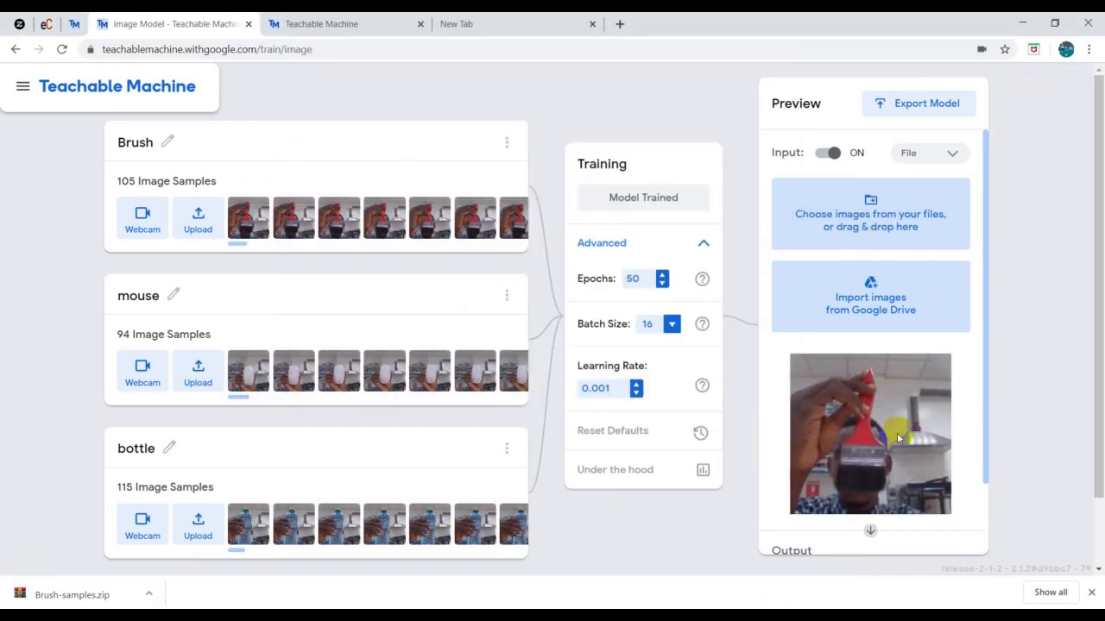
scroll(898, 438, down, 3)
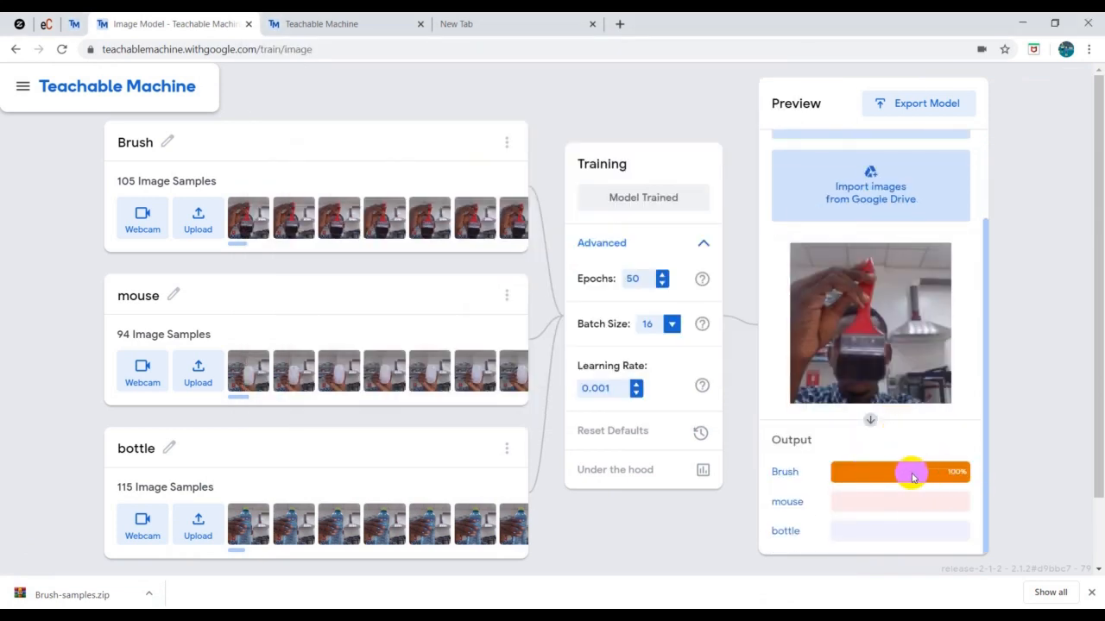
scroll(908, 292, up, 2)
scroll(913, 299, down, 2)
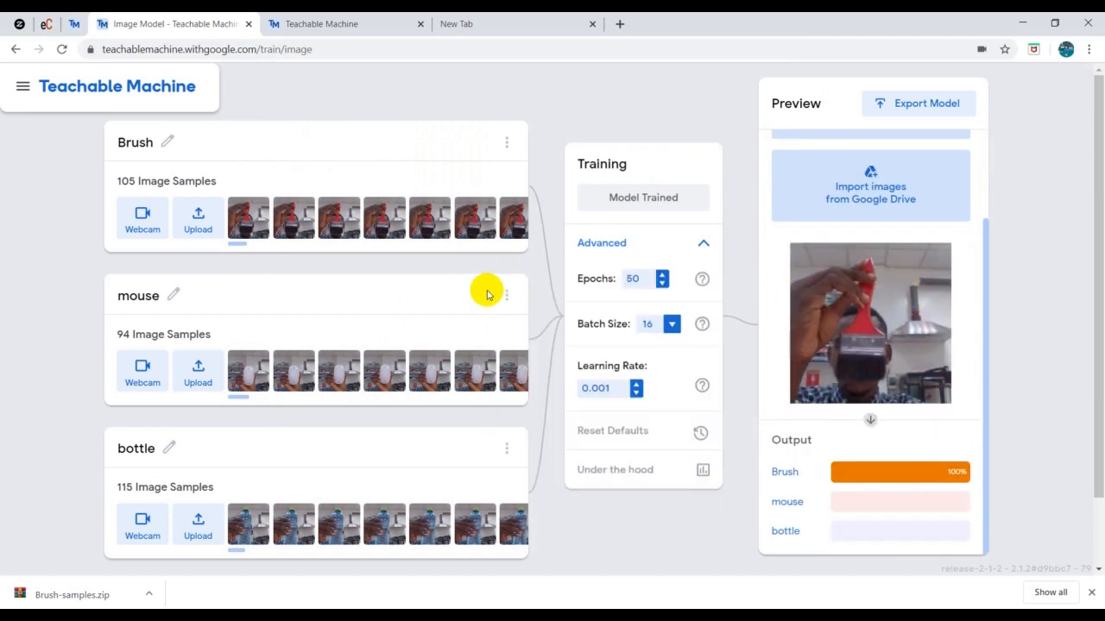
Download and extract the mouse class samples, and test the model in the preview with an image from the mouse-samples folder
click(507, 297)
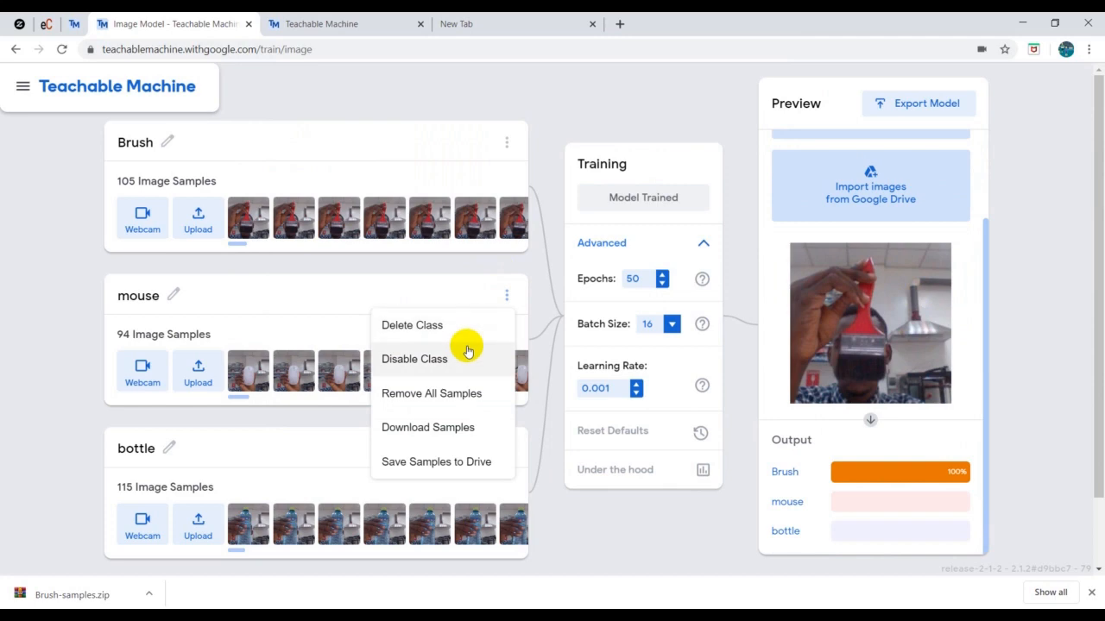
click(446, 429)
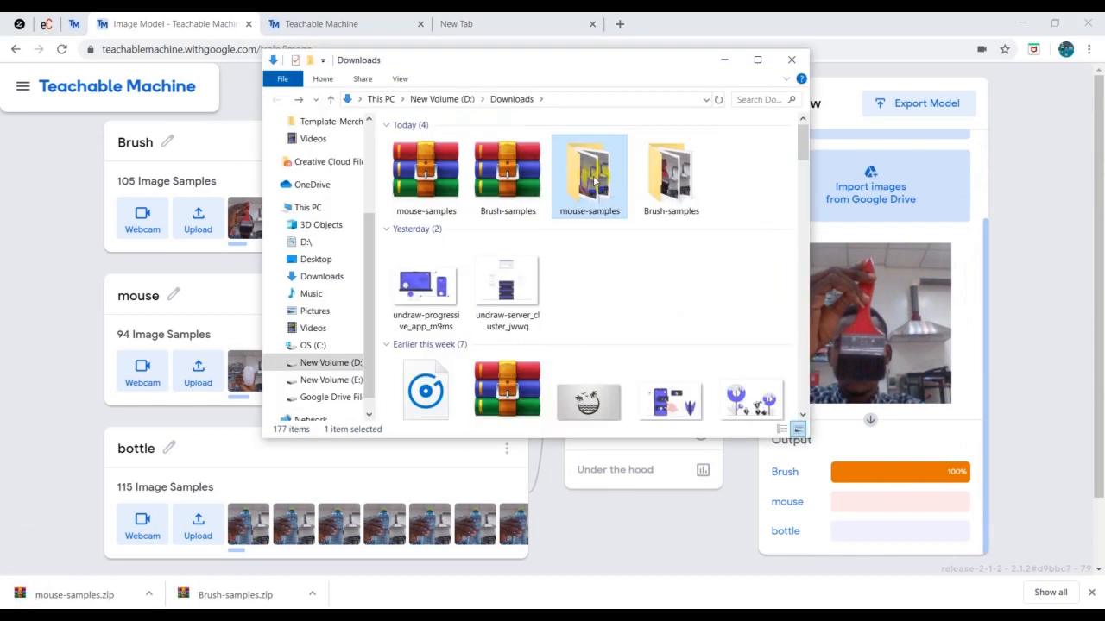
double_click(593, 179)
click(592, 177)
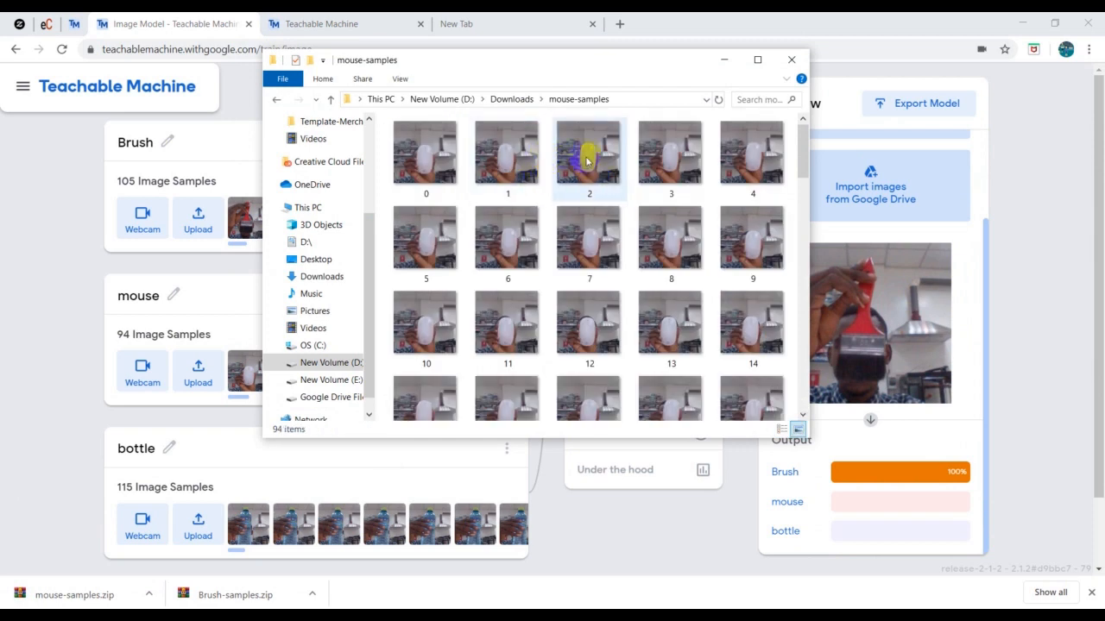
drag(756, 185, 882, 315)
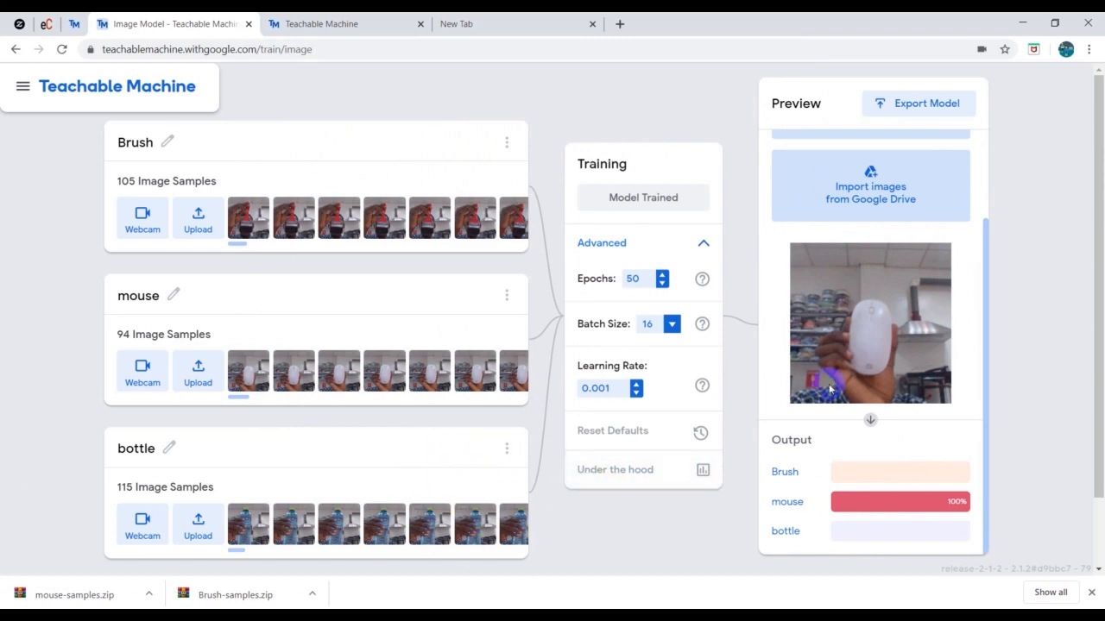
click(507, 143)
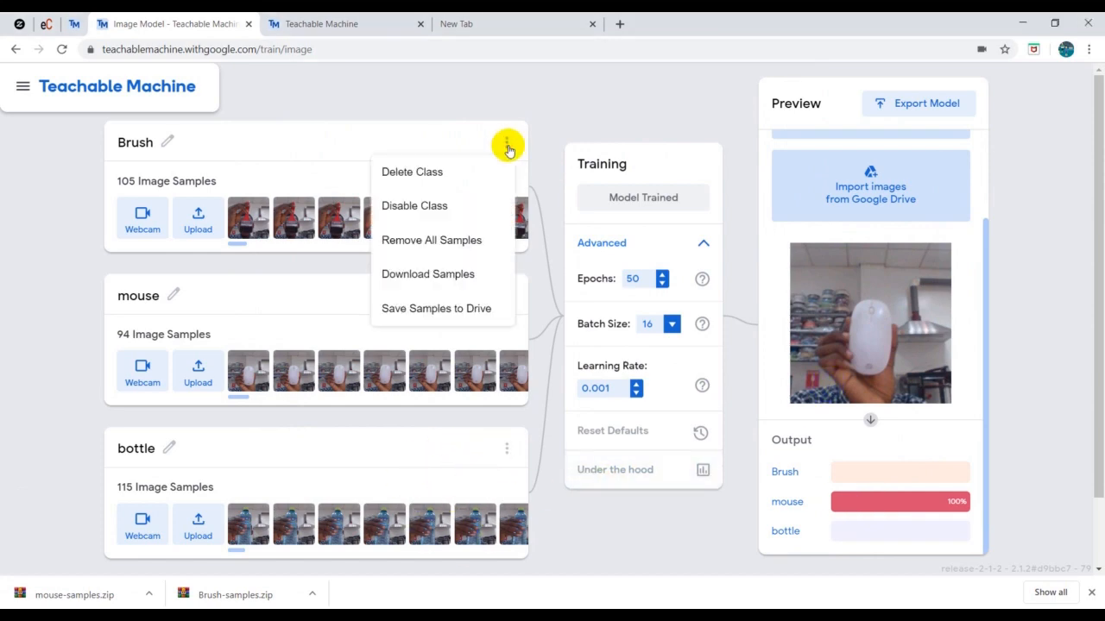
click(636, 118)
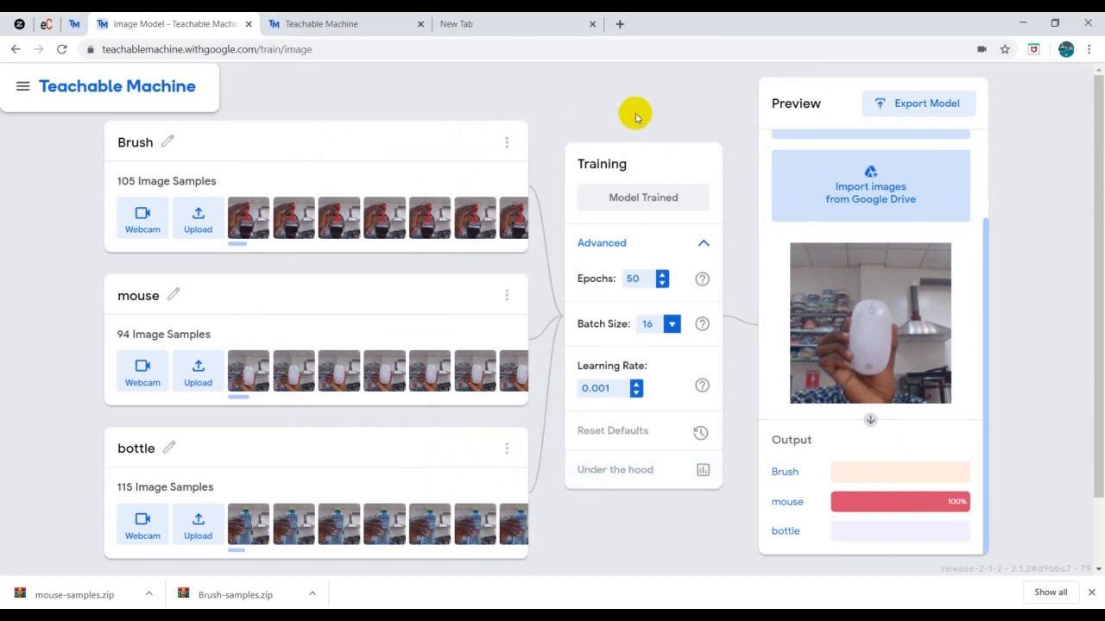
Open the model export options and review the Tensorflow Lite conversion types and the code snippets for Android and Coral
click(911, 102)
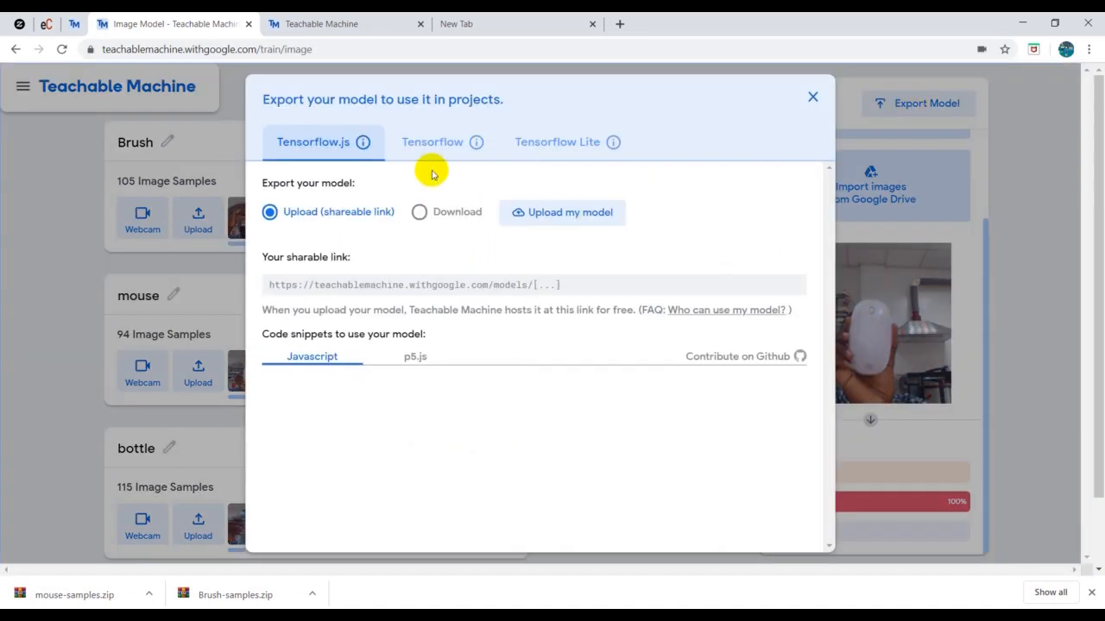
click(478, 146)
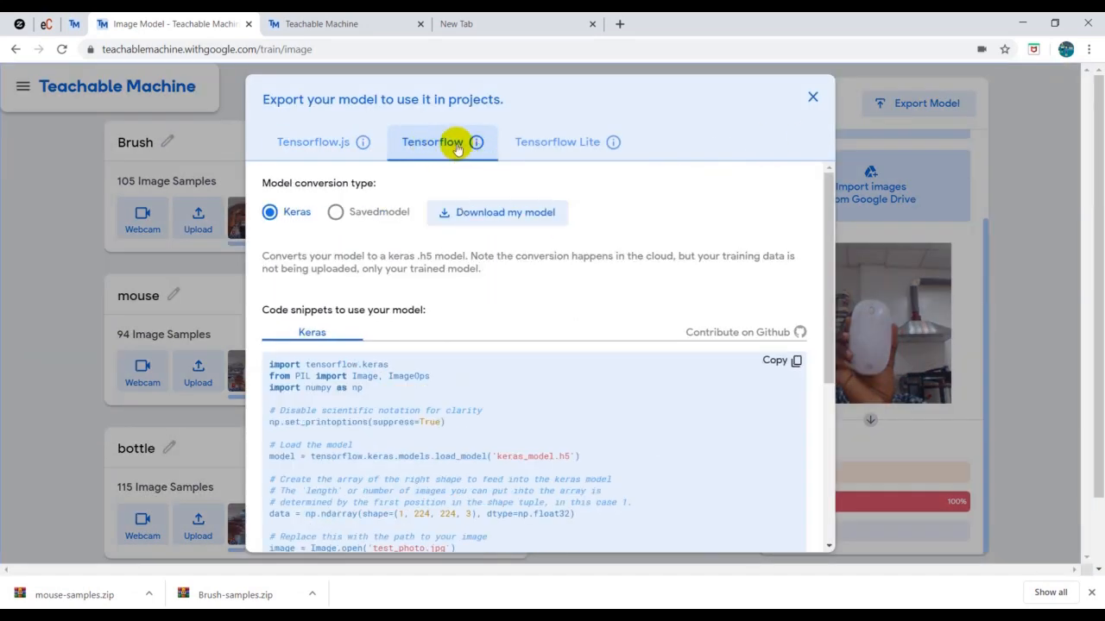
click(611, 147)
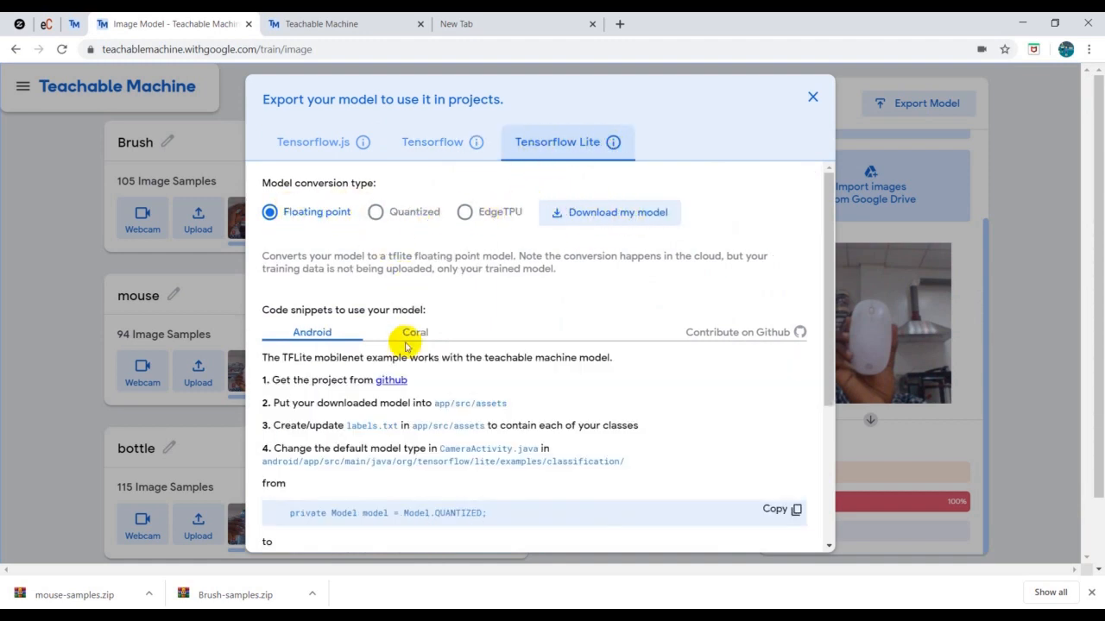
scroll(370, 434, down, 3)
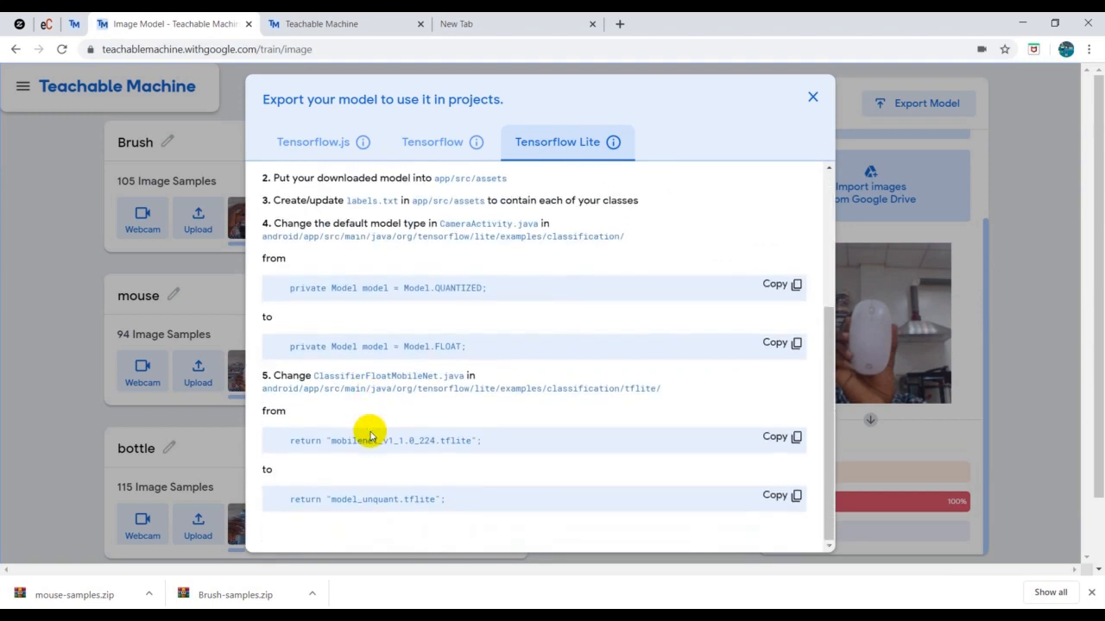
scroll(369, 436, up, 3)
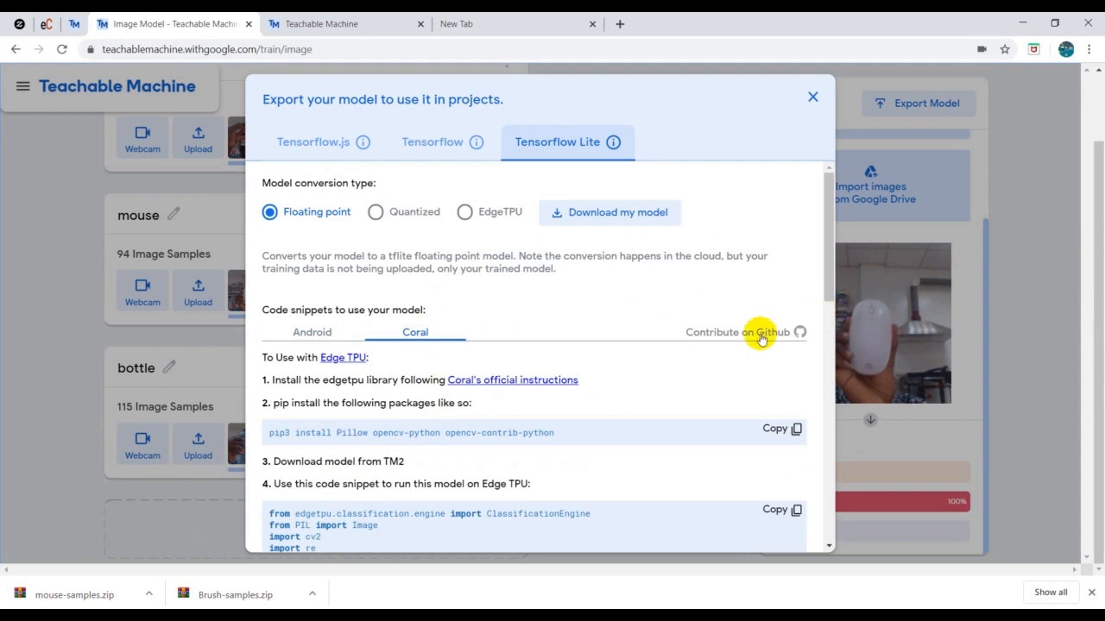
Read the Keras code snippet for the Tensorflow export and select Savedmodel as the conversion type
click(451, 141)
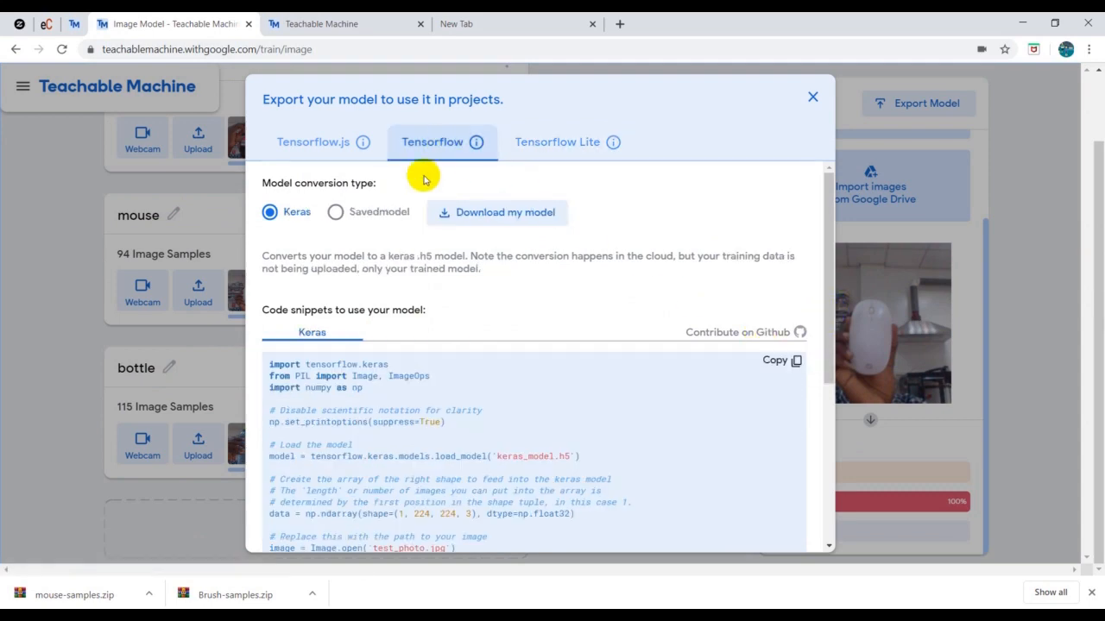
scroll(436, 413, down, 4)
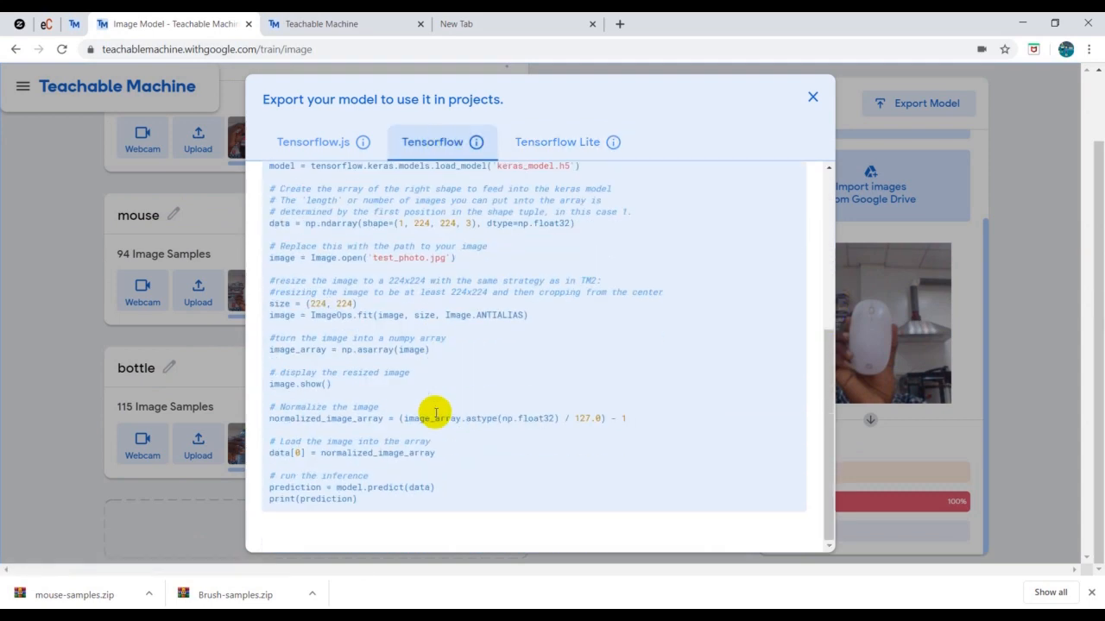
scroll(435, 415, up, 4)
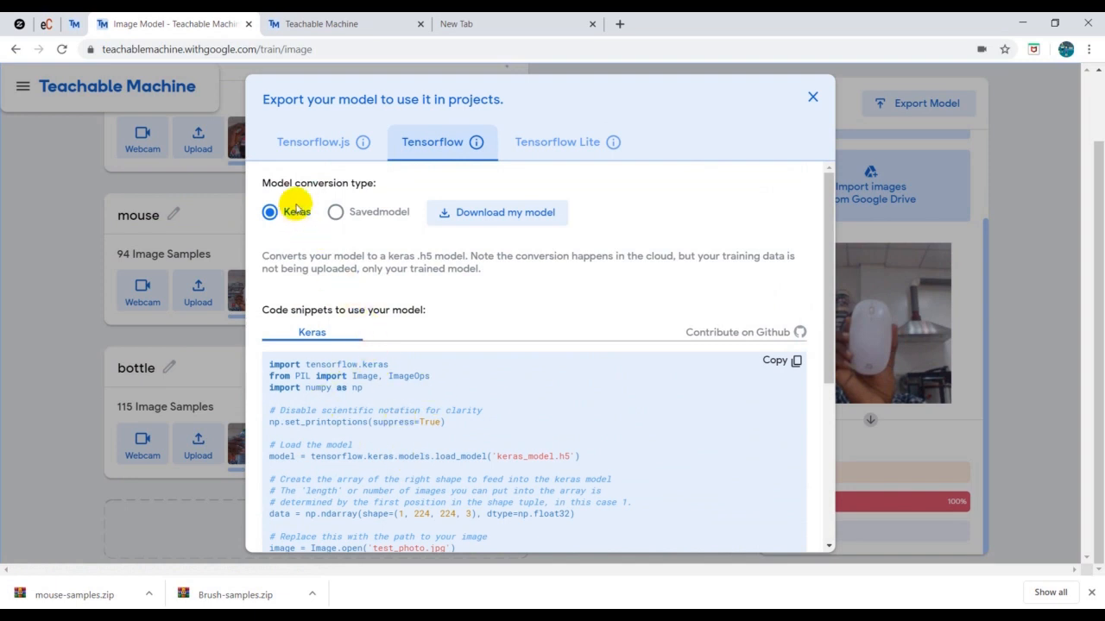
click(336, 213)
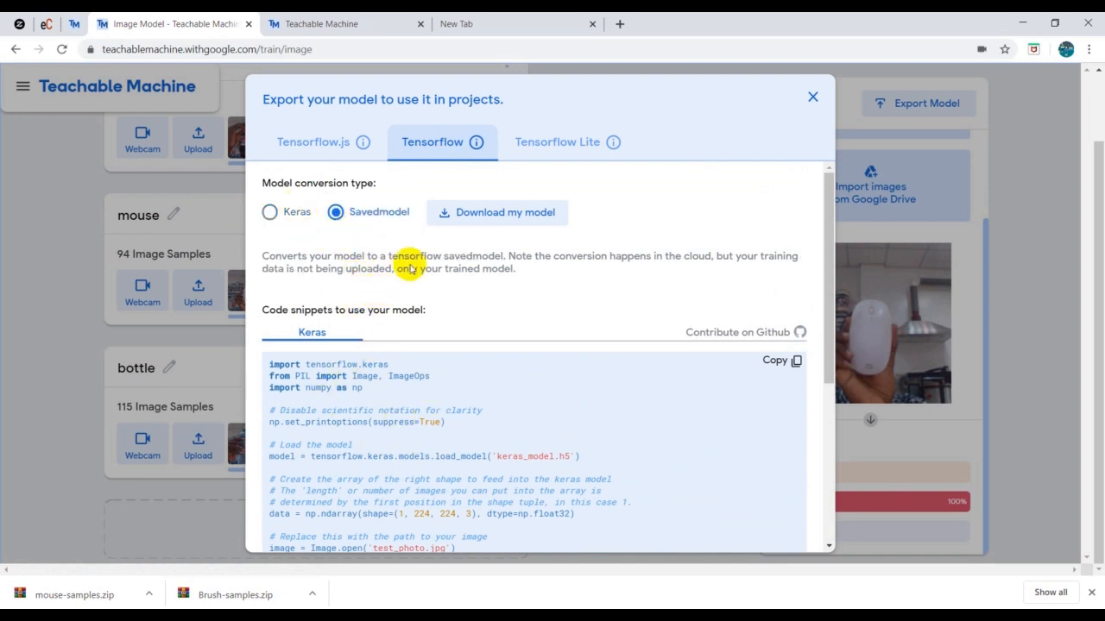
Review the Javascript and p5.js code snippets for the Tensorflow.js export, and close the export options
click(330, 141)
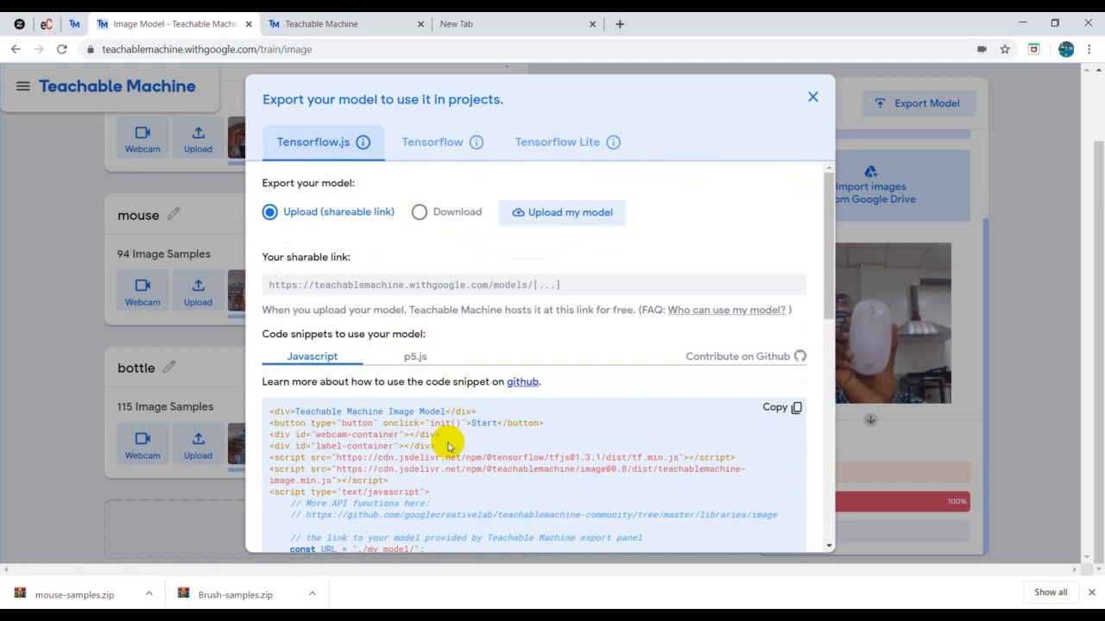
scroll(447, 445, down, 5)
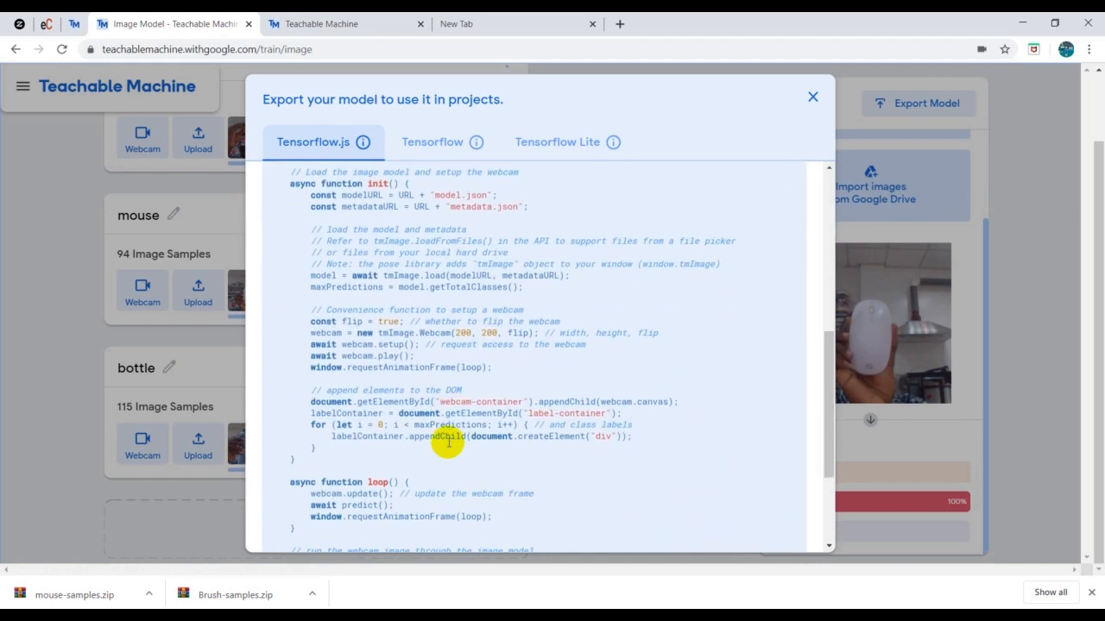
scroll(448, 443, down, 3)
scroll(446, 440, up, 10)
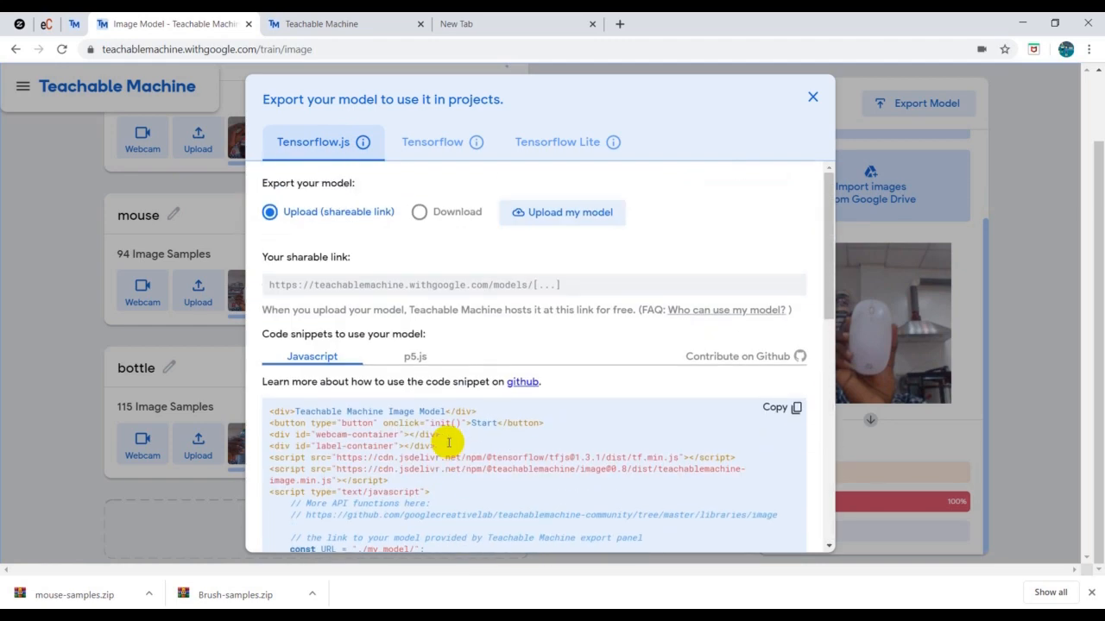
click(416, 356)
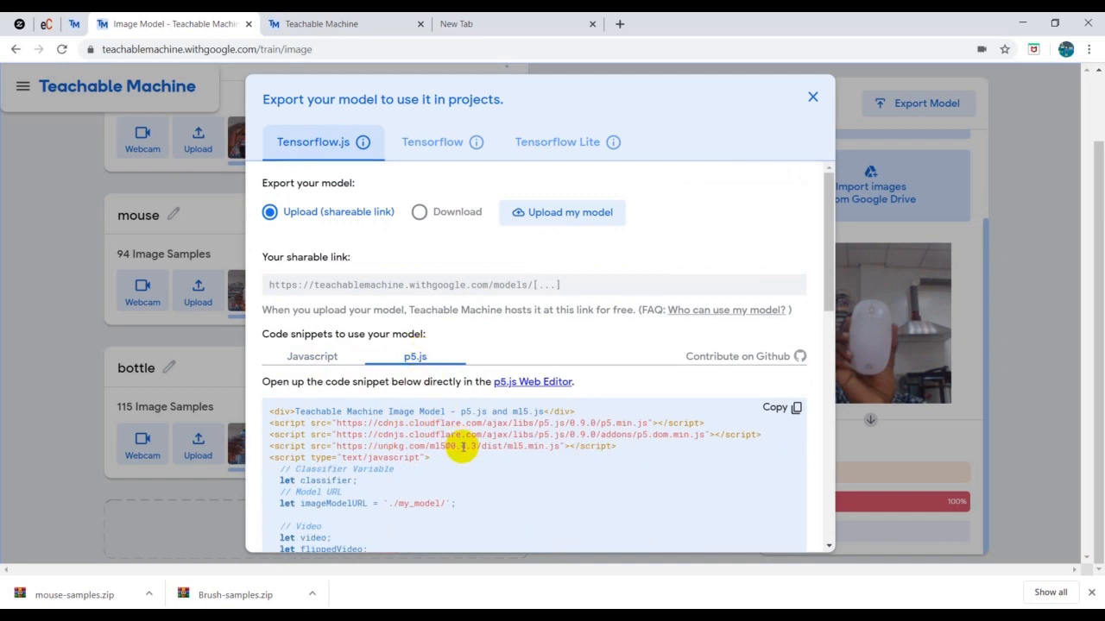
scroll(462, 448, down, 5)
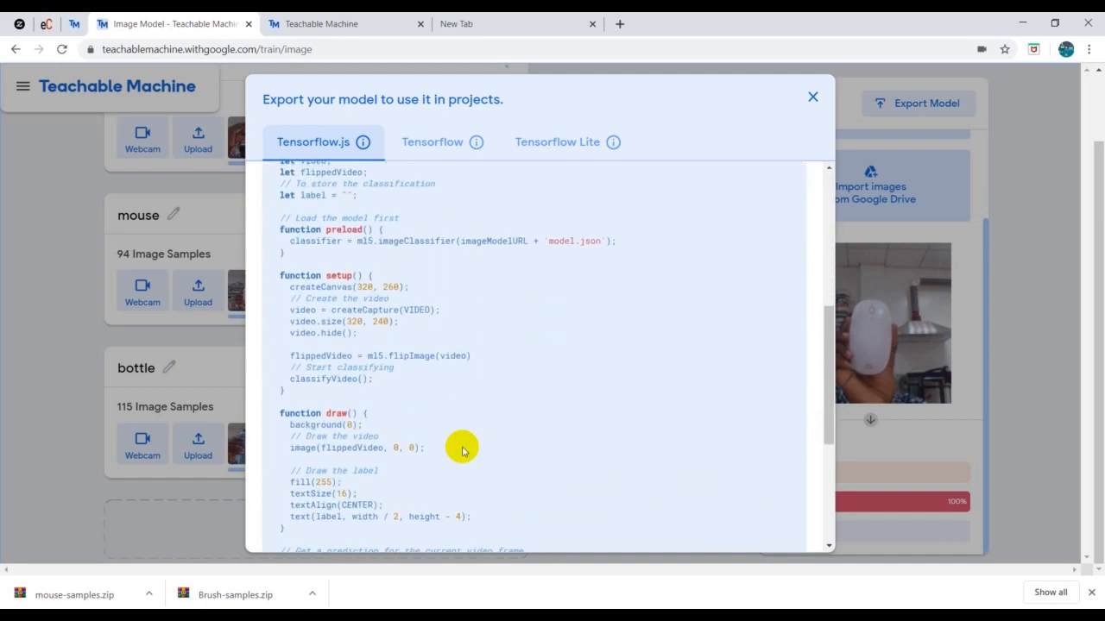
scroll(460, 447, up, 6)
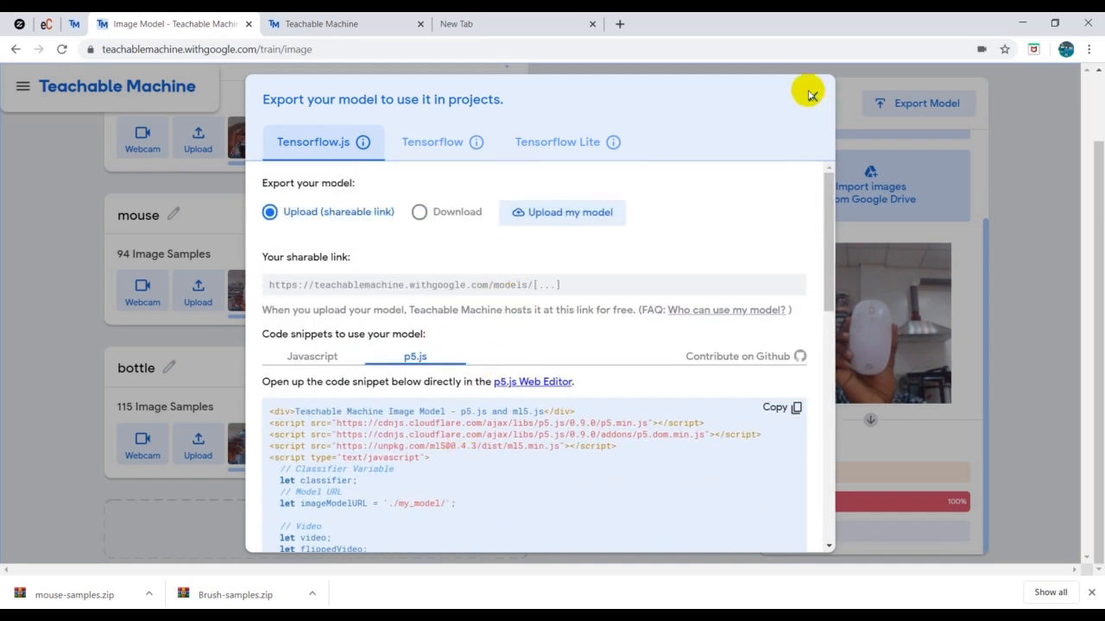
click(814, 100)
Switch the preview input from File to Webcam and turn the input off
scroll(713, 91, up, 1)
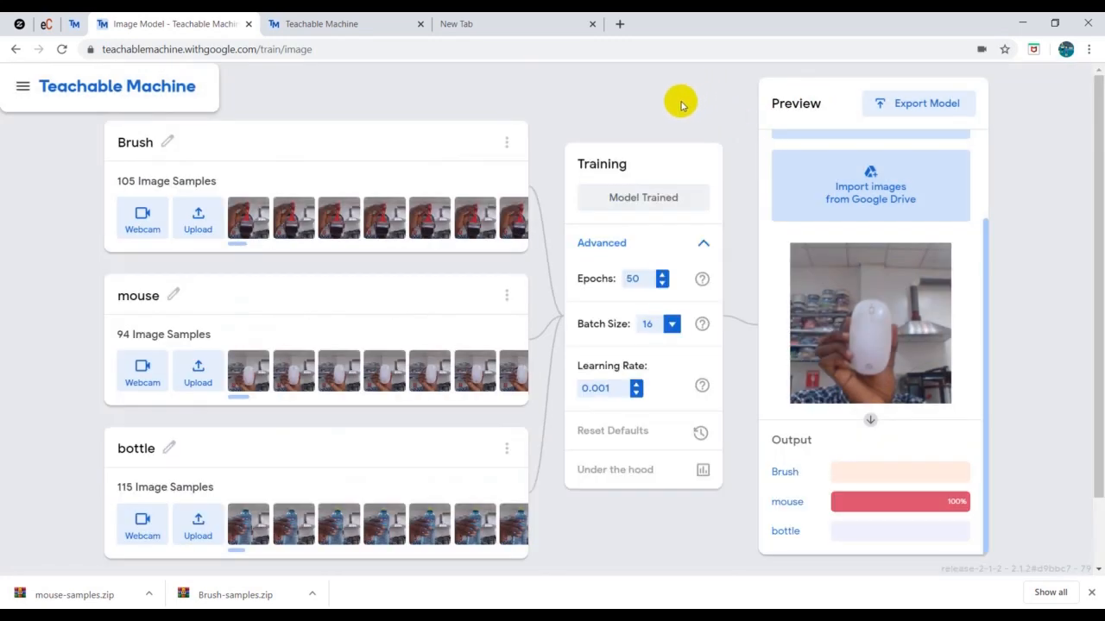
scroll(948, 167, up, 2)
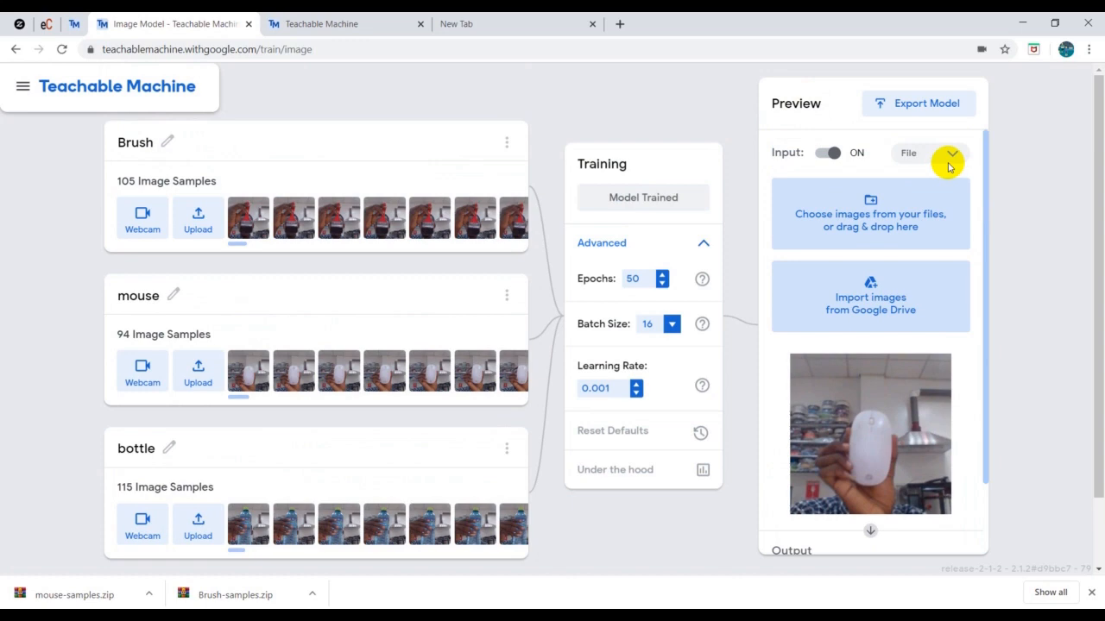
click(949, 156)
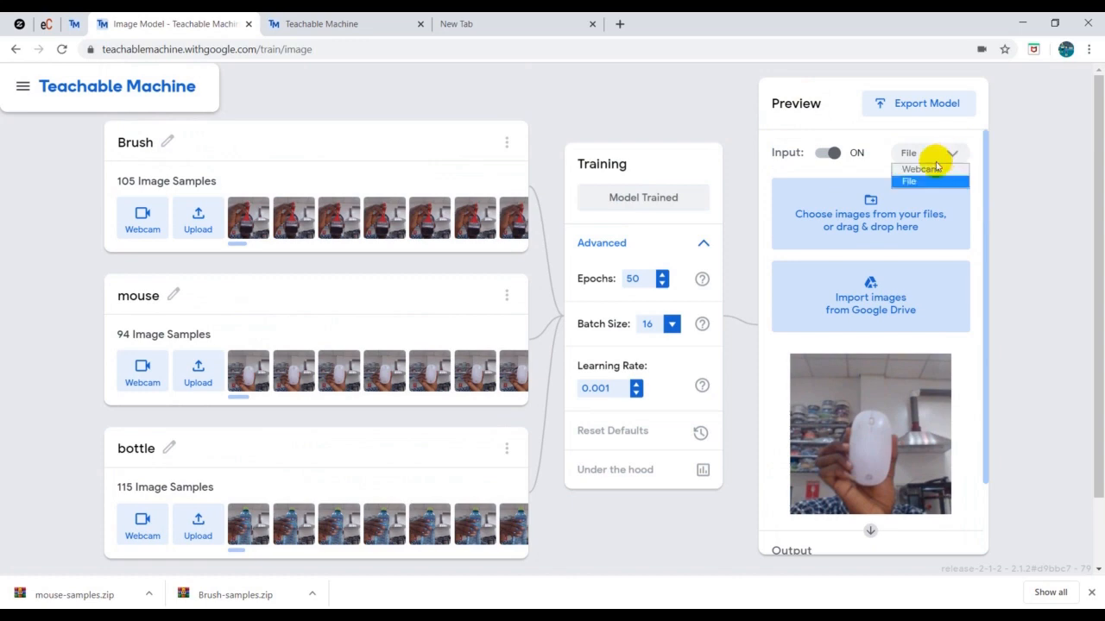
click(932, 170)
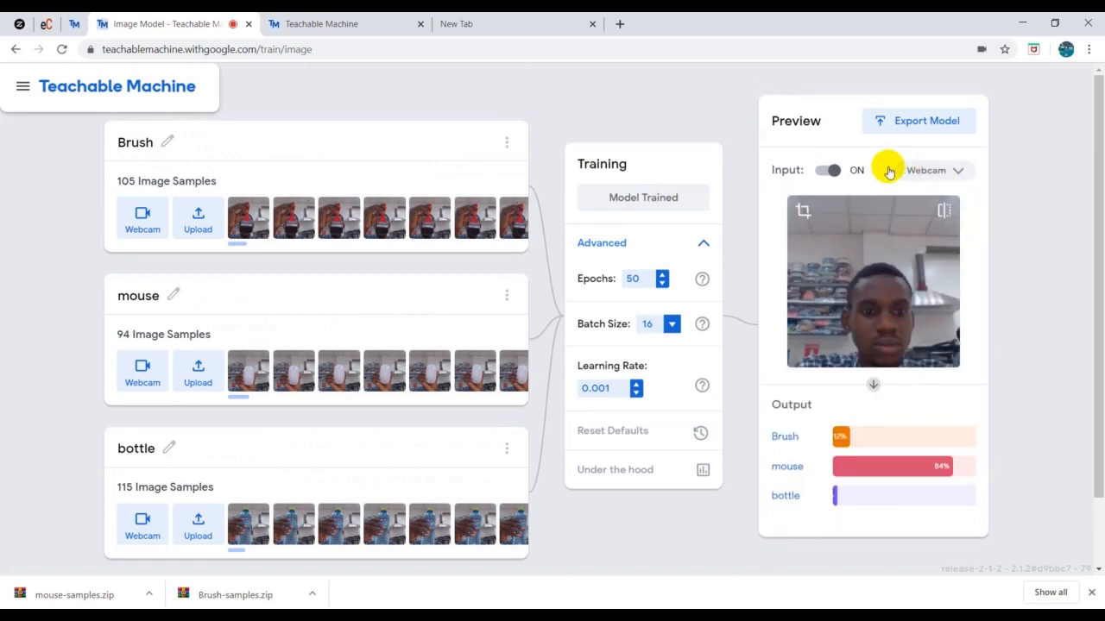
click(827, 171)
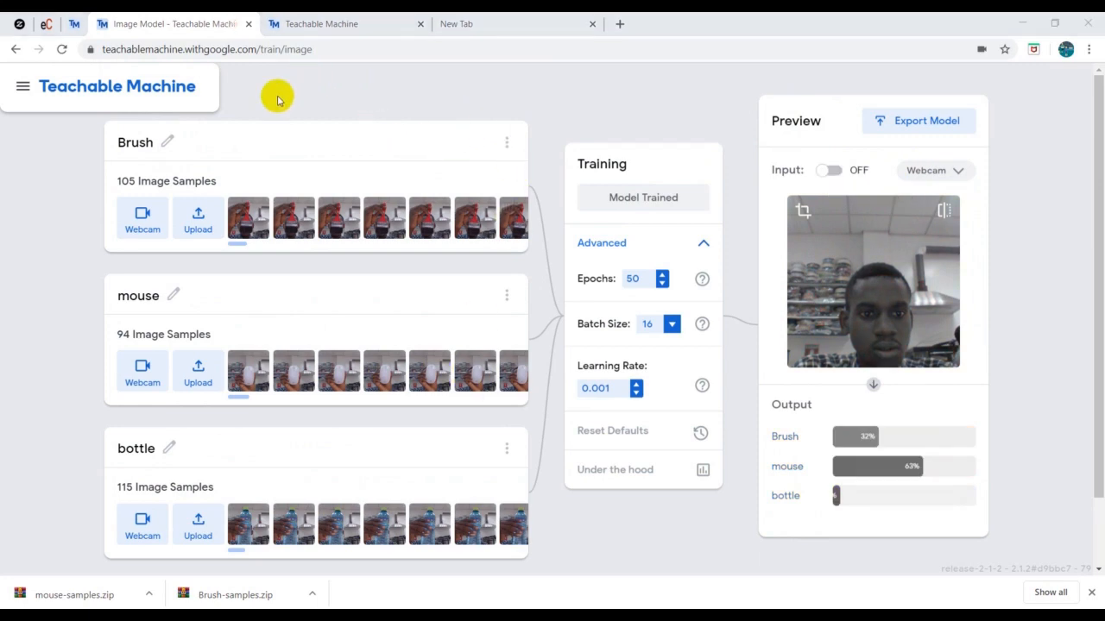
Save the project to Google Drive under the name mlTest, logging in with an existing Google account
click(22, 86)
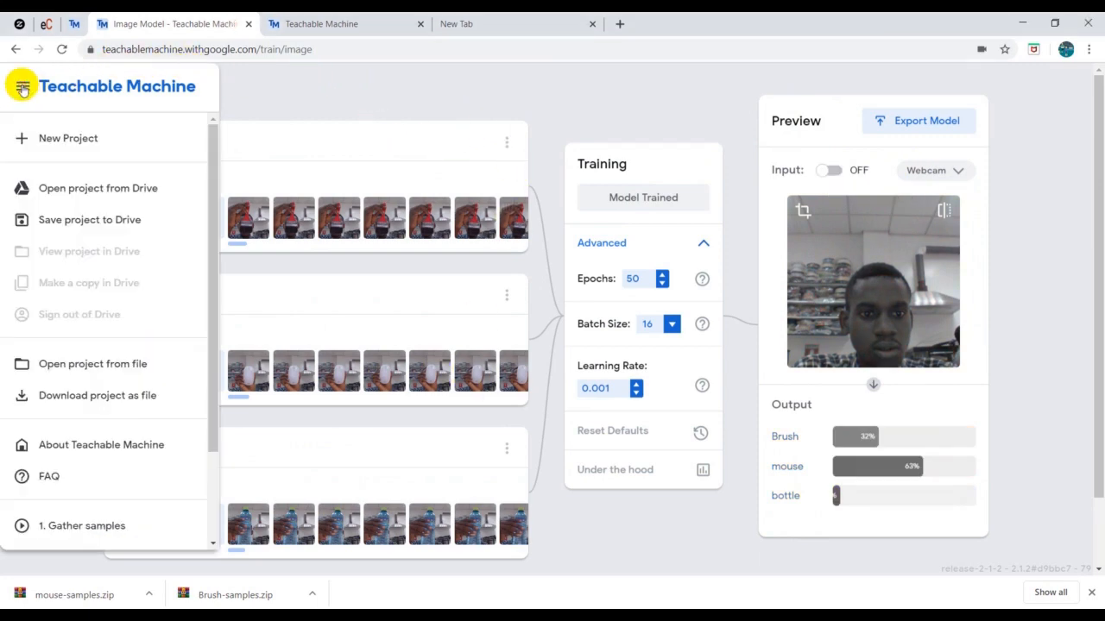
click(85, 222)
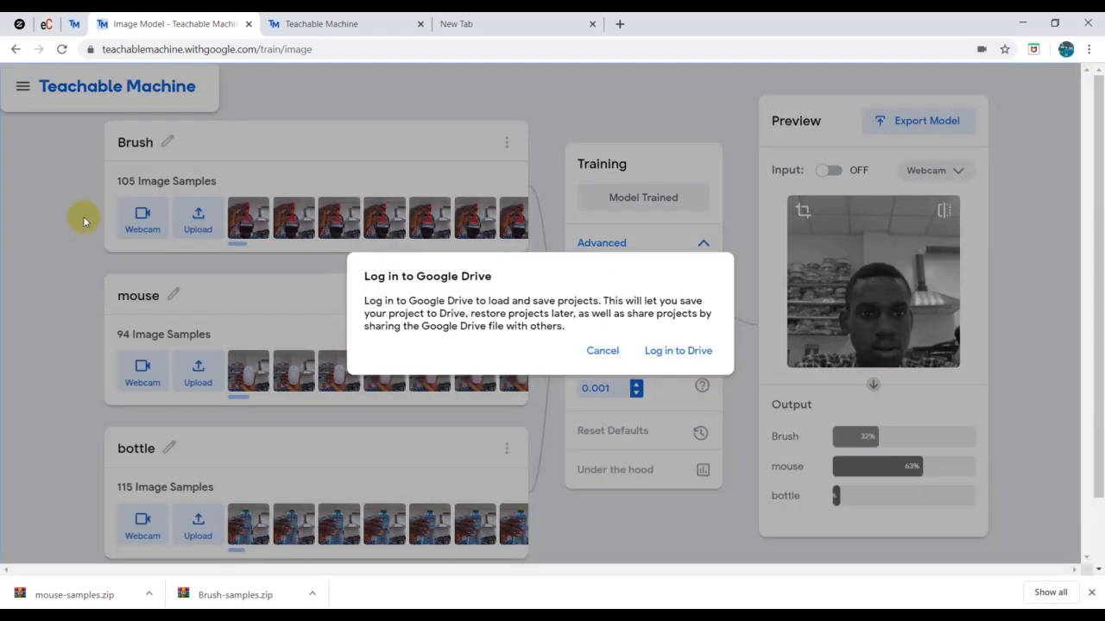
click(675, 352)
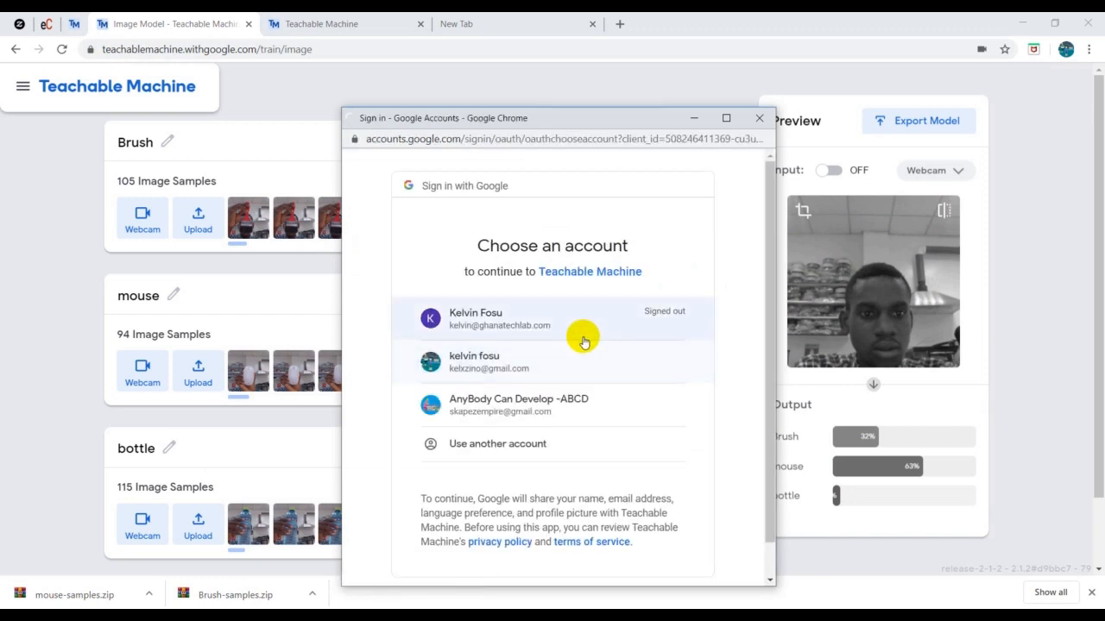
click(543, 362)
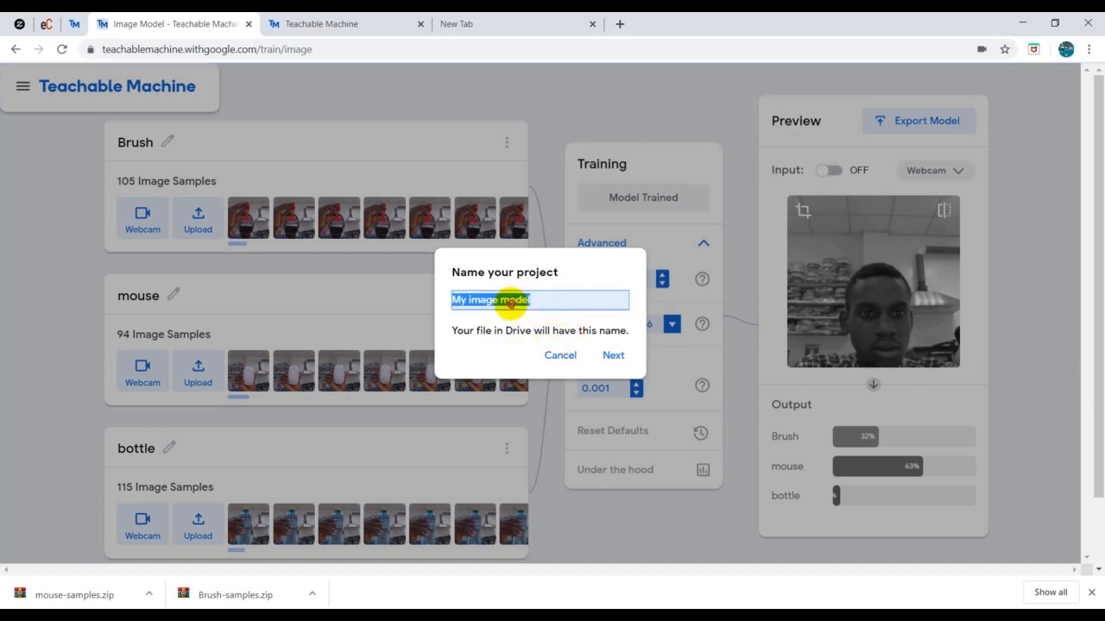
text(ml)
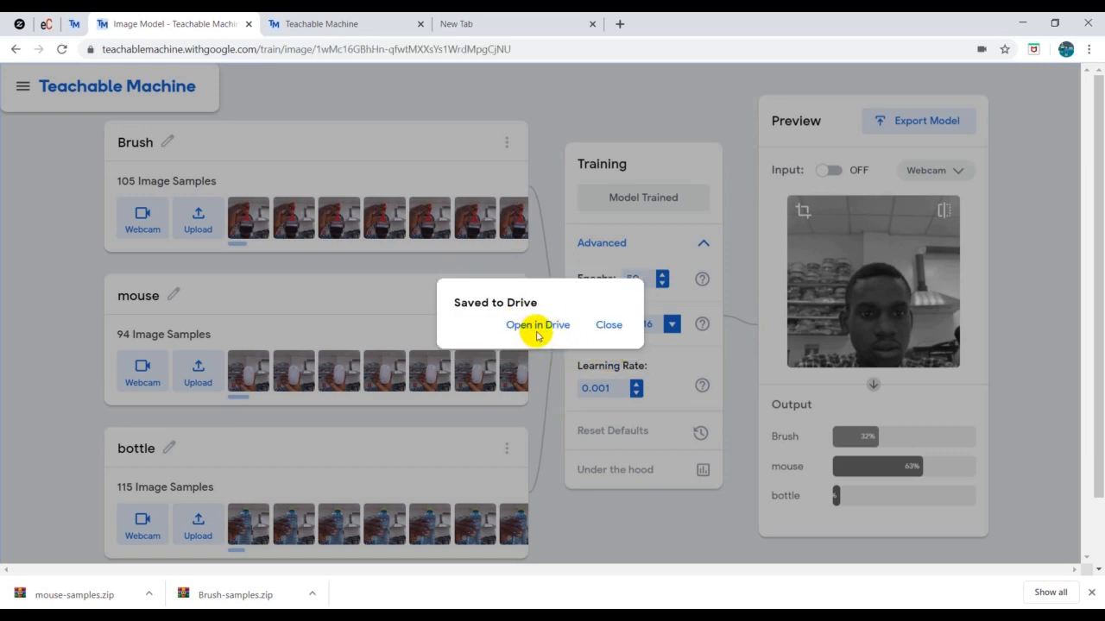
View the saved mlTest.tm file in Google Drive and open it with Teachable Machine
click(538, 329)
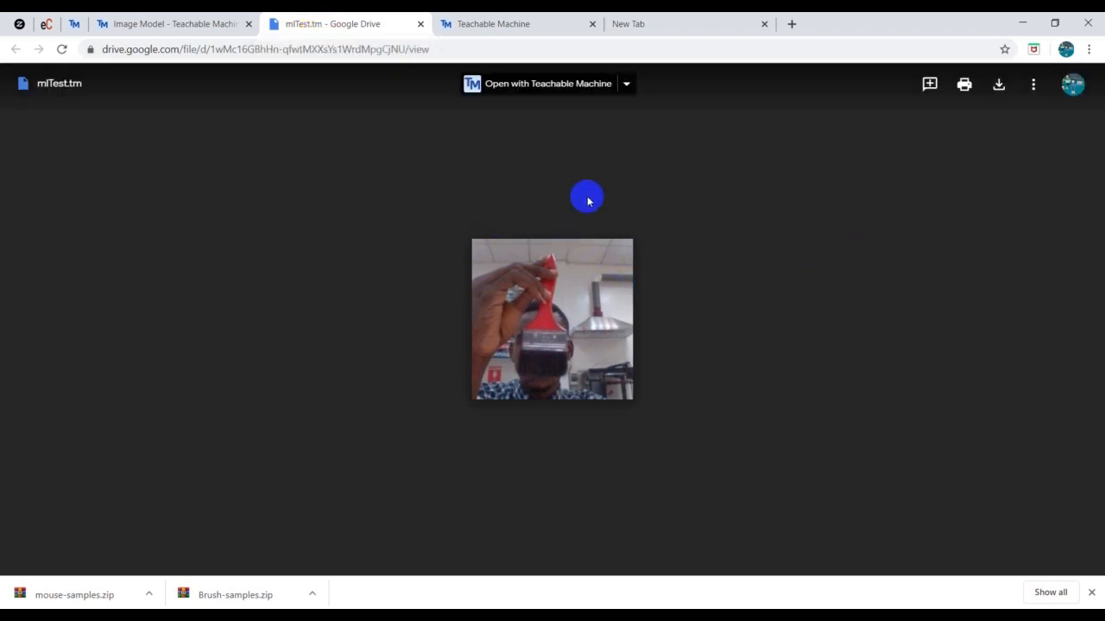
click(554, 87)
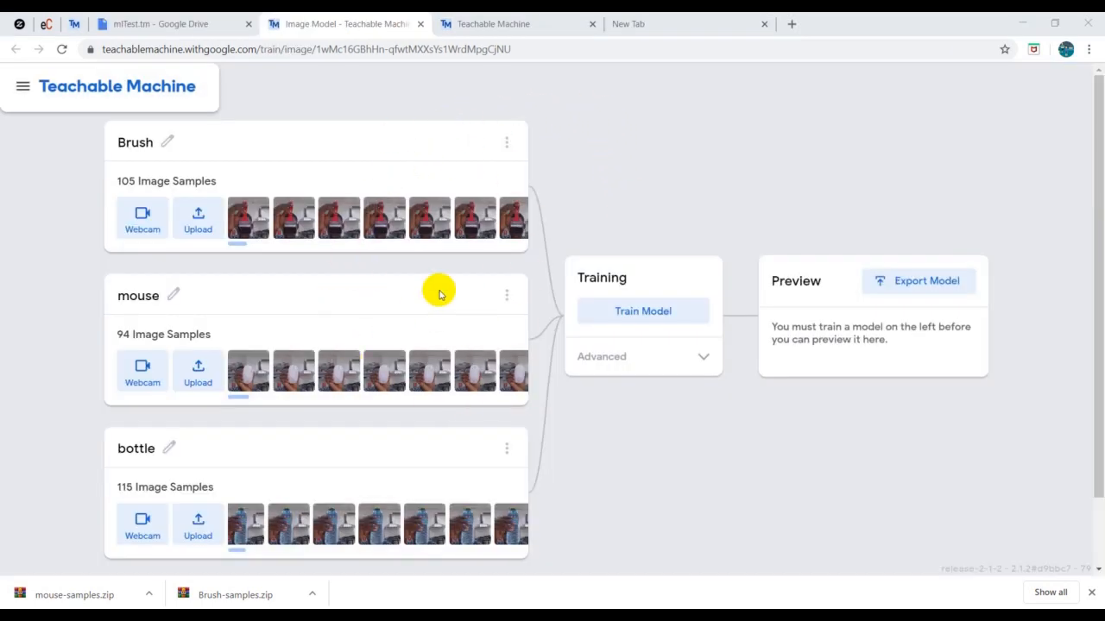
Look through the project menu options, open the FAQ page, and return to the image project
click(23, 86)
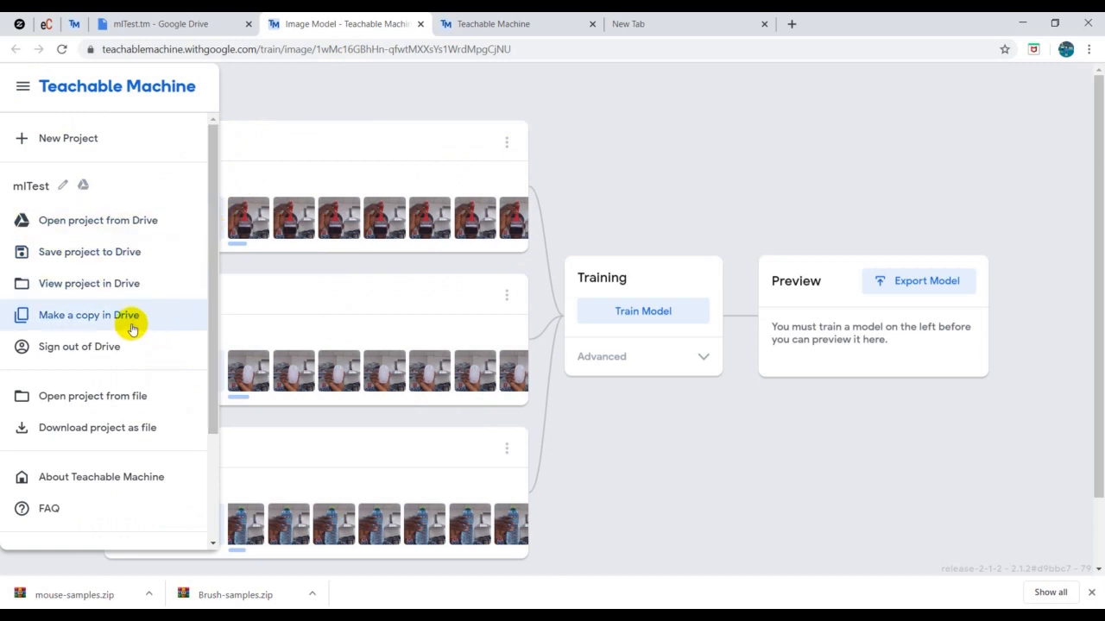
scroll(132, 328, down, 3)
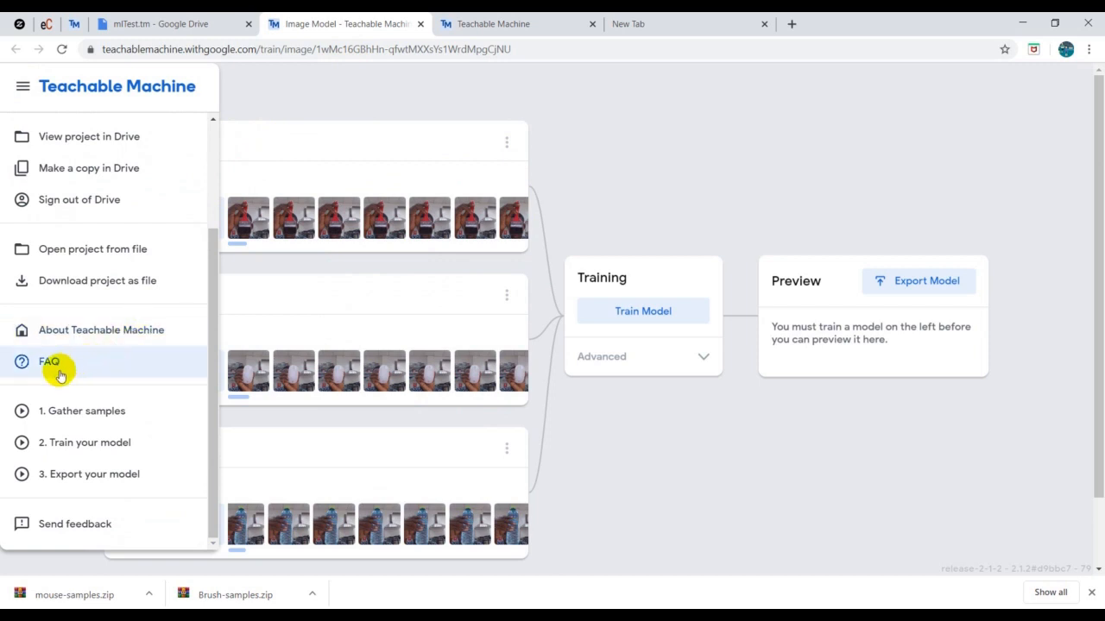
click(59, 371)
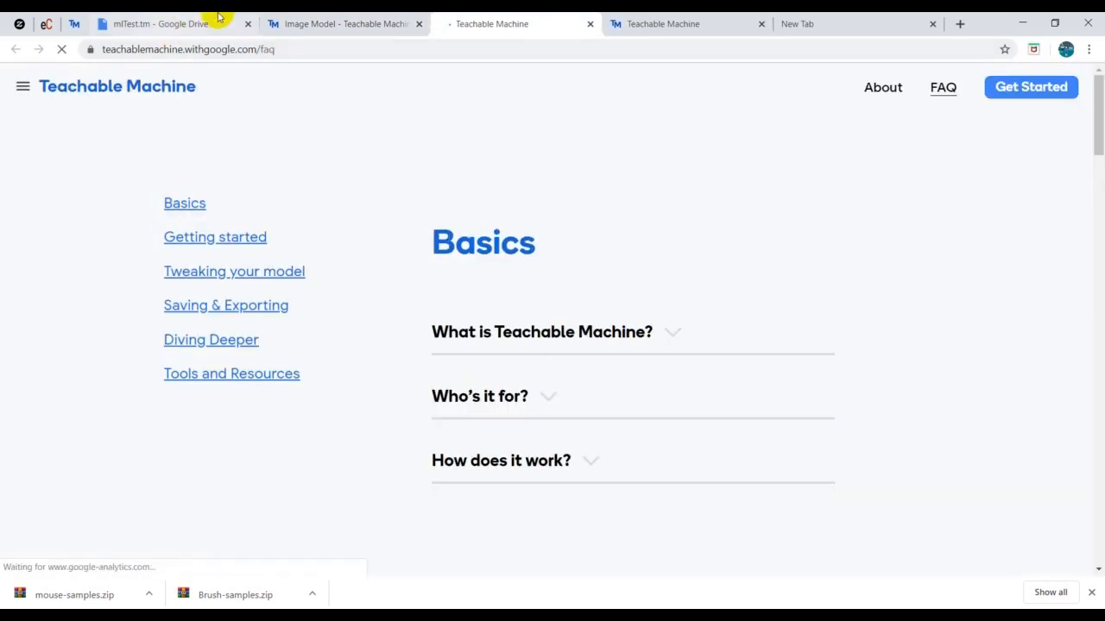
click(299, 23)
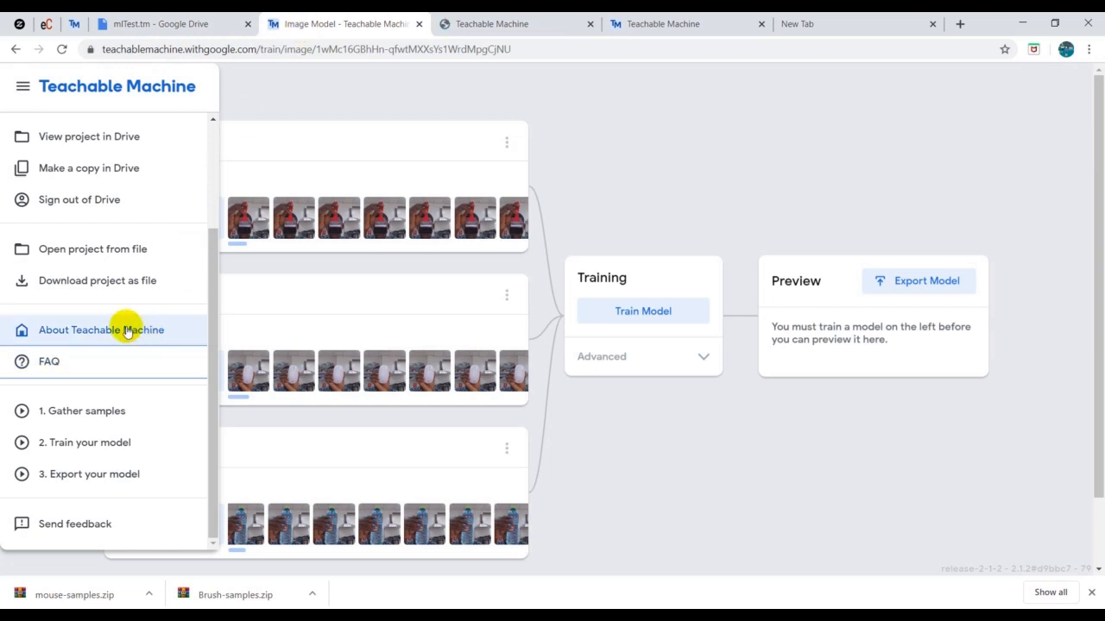
Download the project as a file, show project.tm in the Downloads folder, and minimize the folder window
click(101, 282)
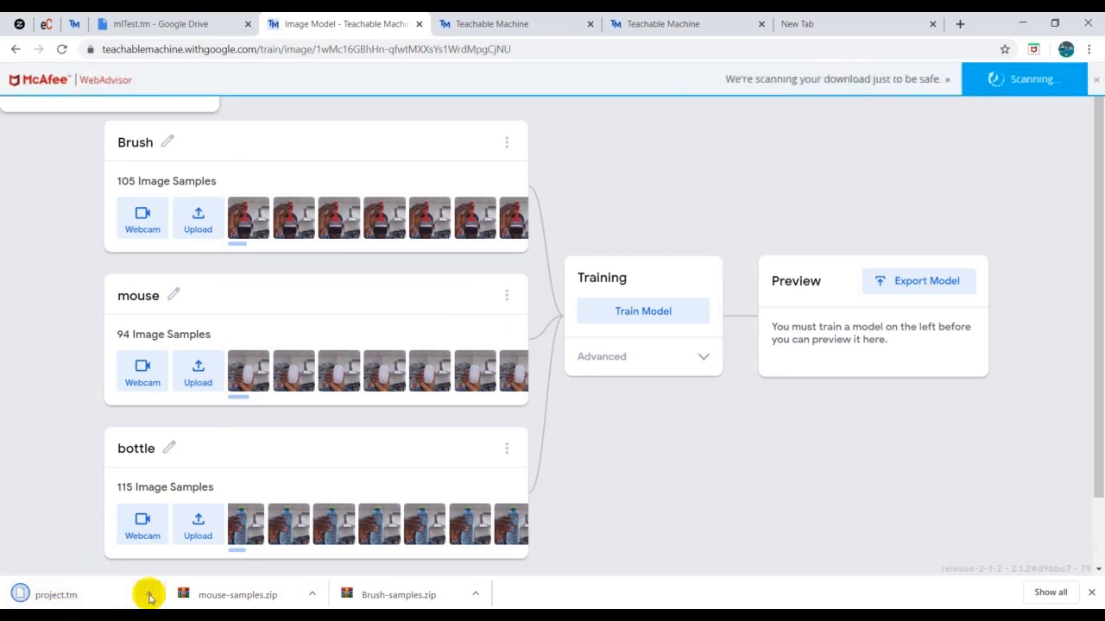
click(149, 595)
click(181, 544)
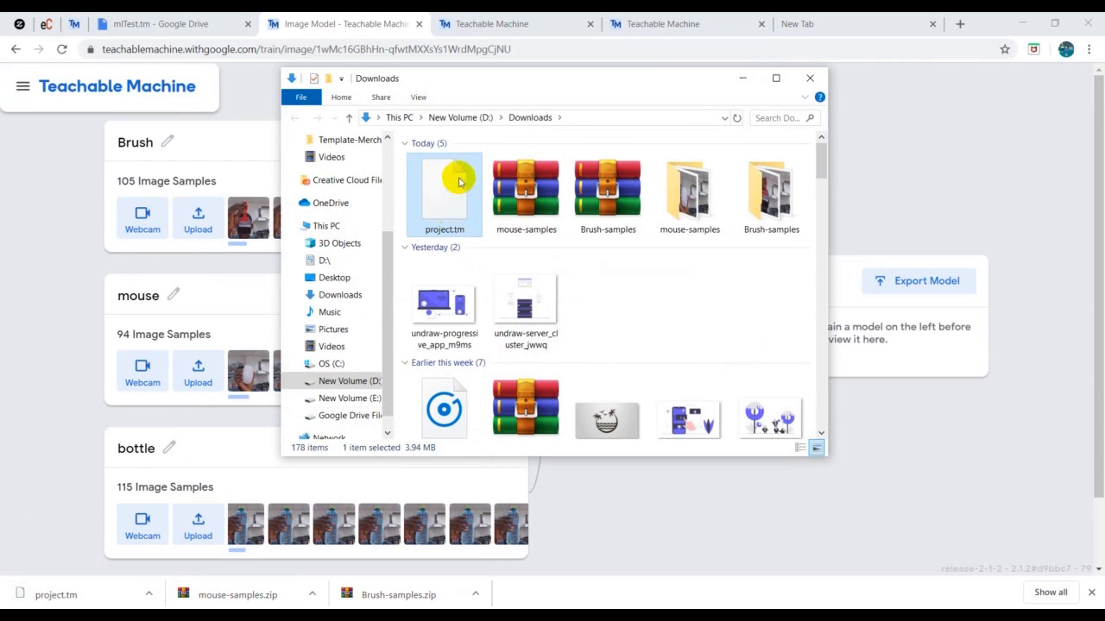
click(743, 79)
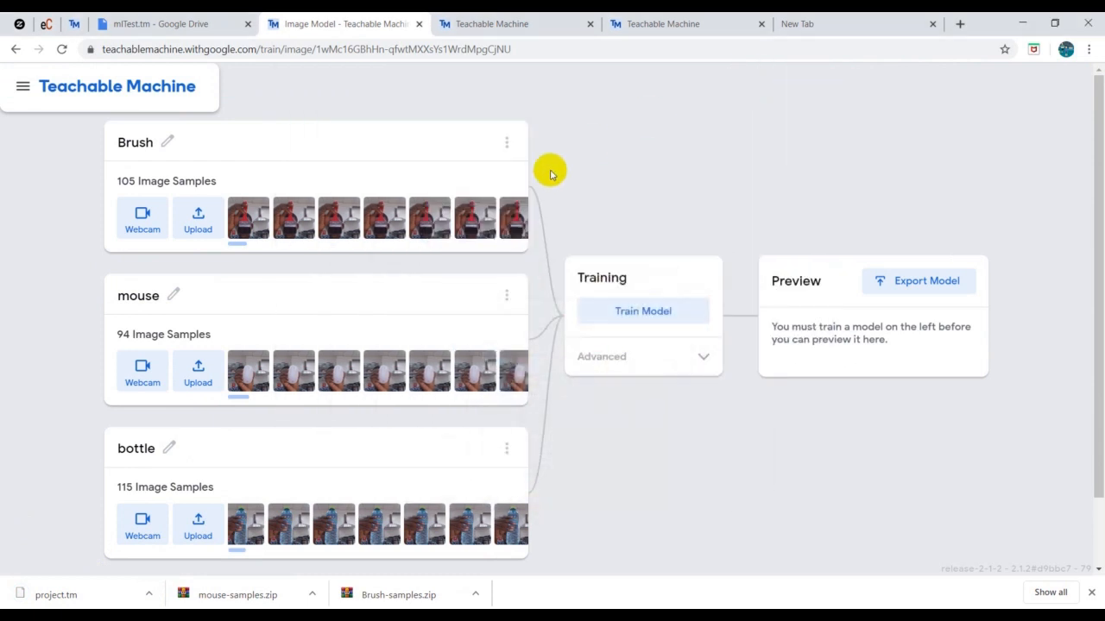
Open the project from the project.tm file in the Downloads folder and look over the loaded classes
click(24, 88)
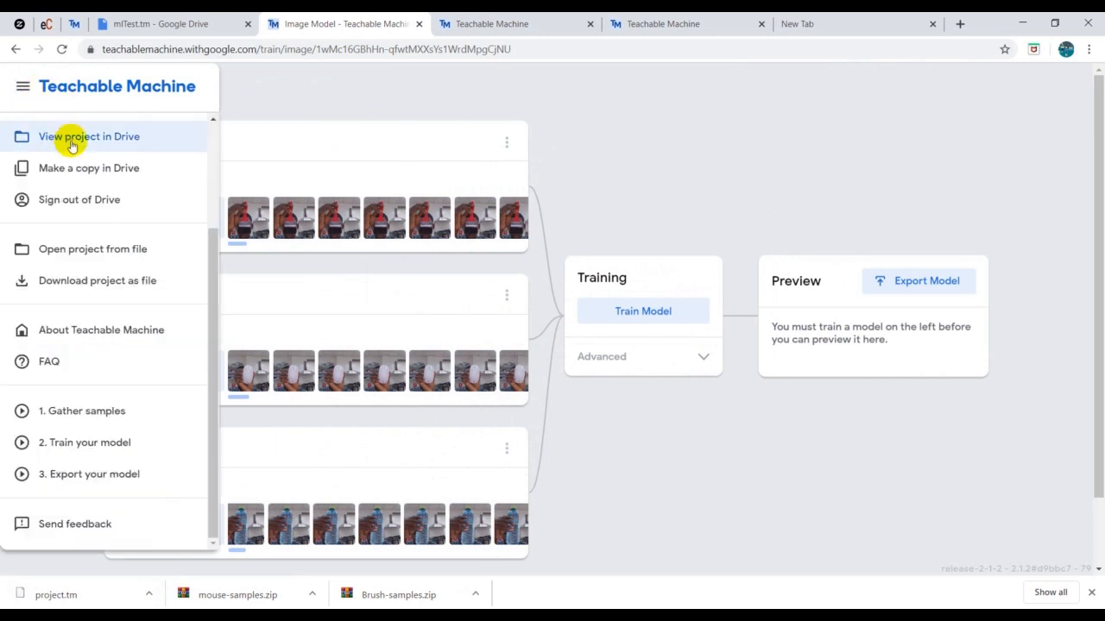
scroll(75, 147, up, 2)
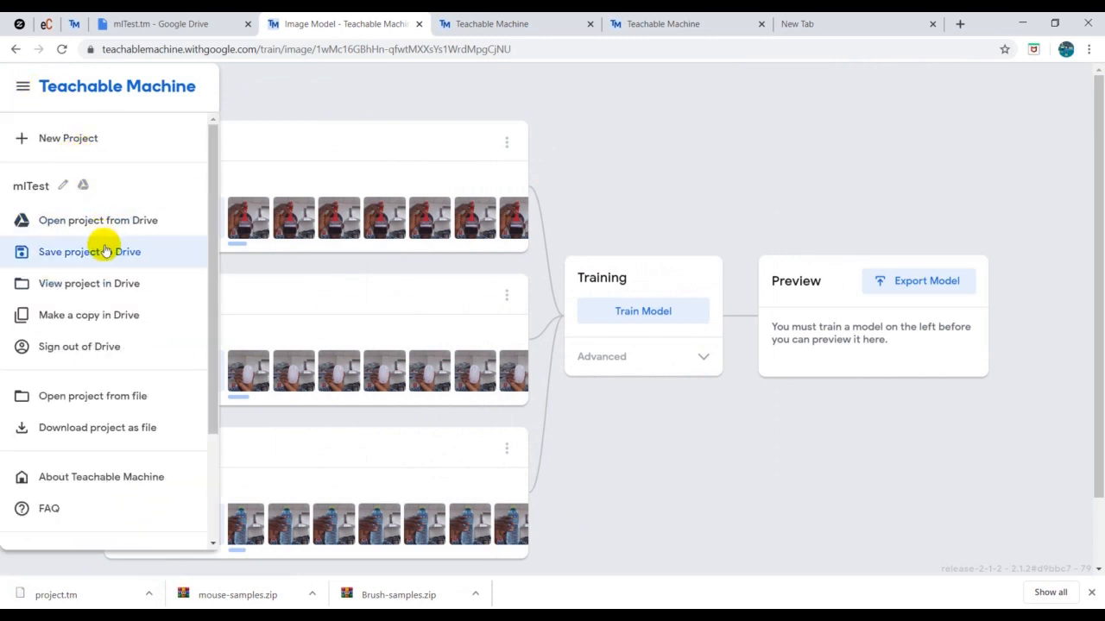
scroll(107, 255, down, 1)
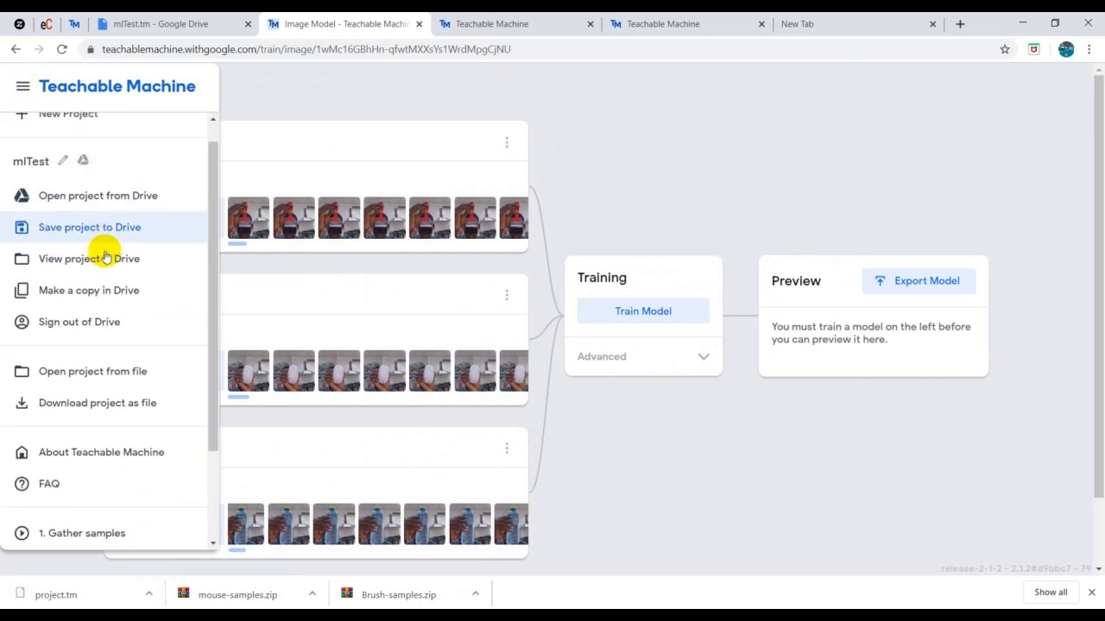
click(105, 380)
scroll(544, 220, down, 1)
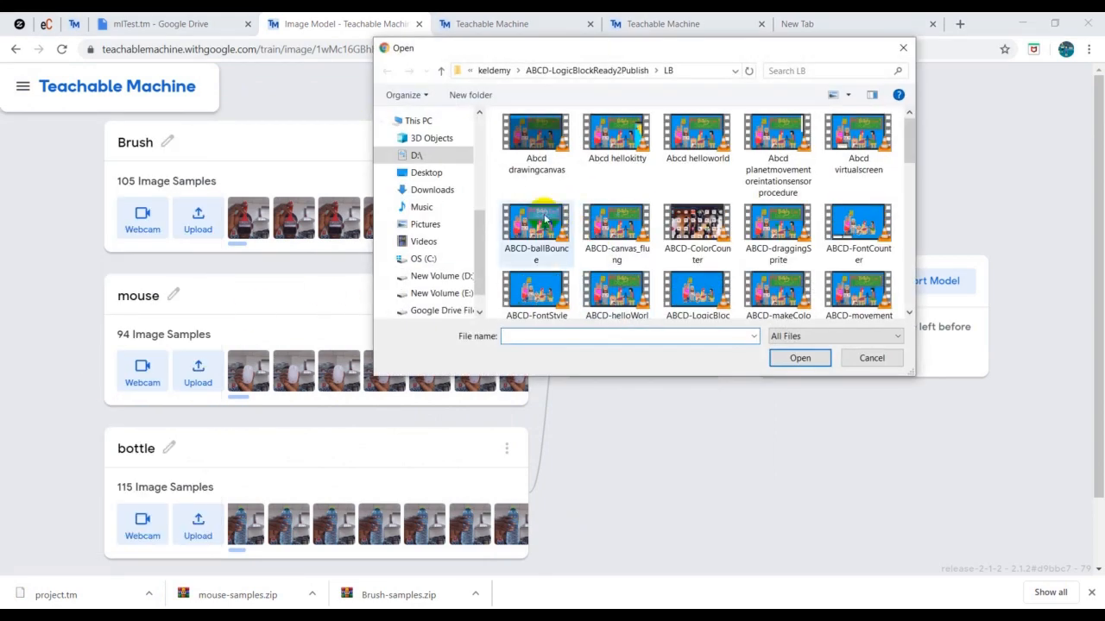
click(480, 114)
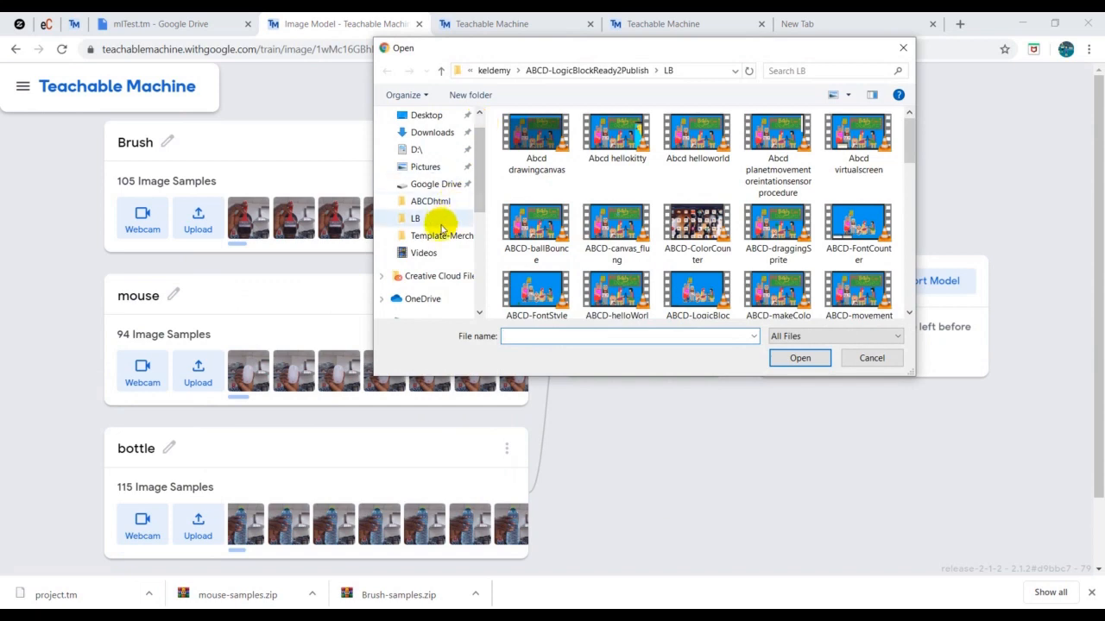
click(436, 133)
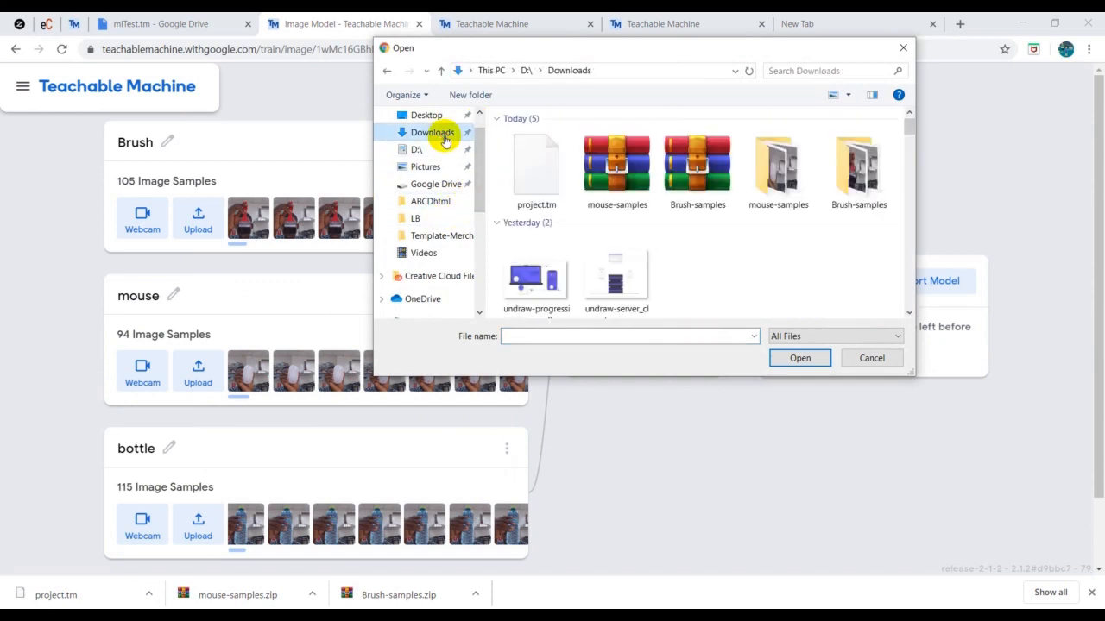
double_click(535, 162)
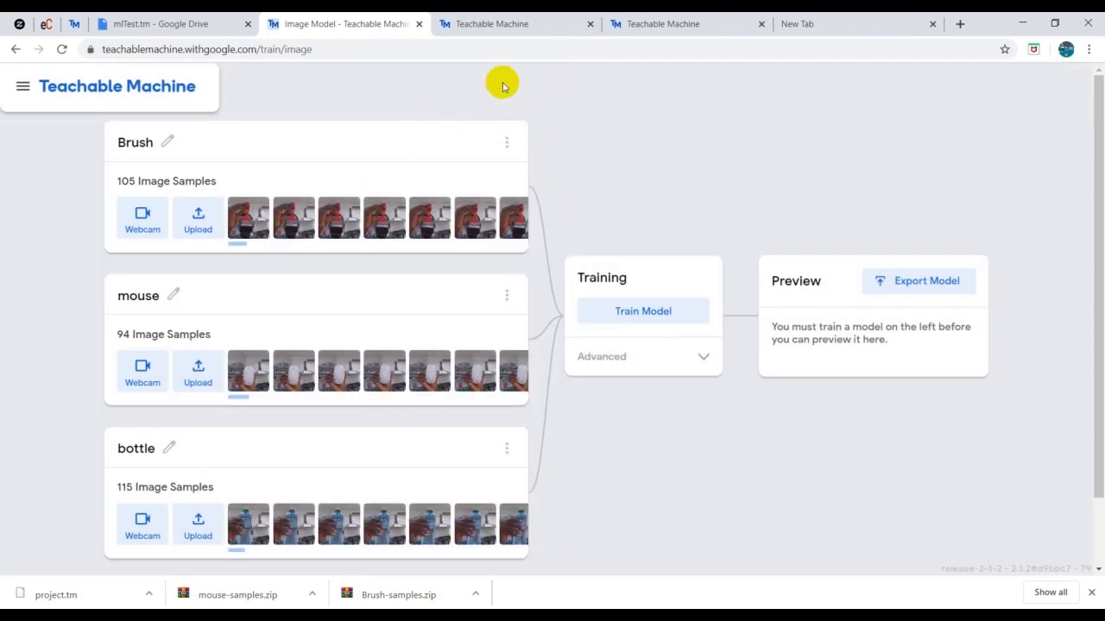
scroll(466, 330, down, 2)
scroll(466, 335, up, 2)
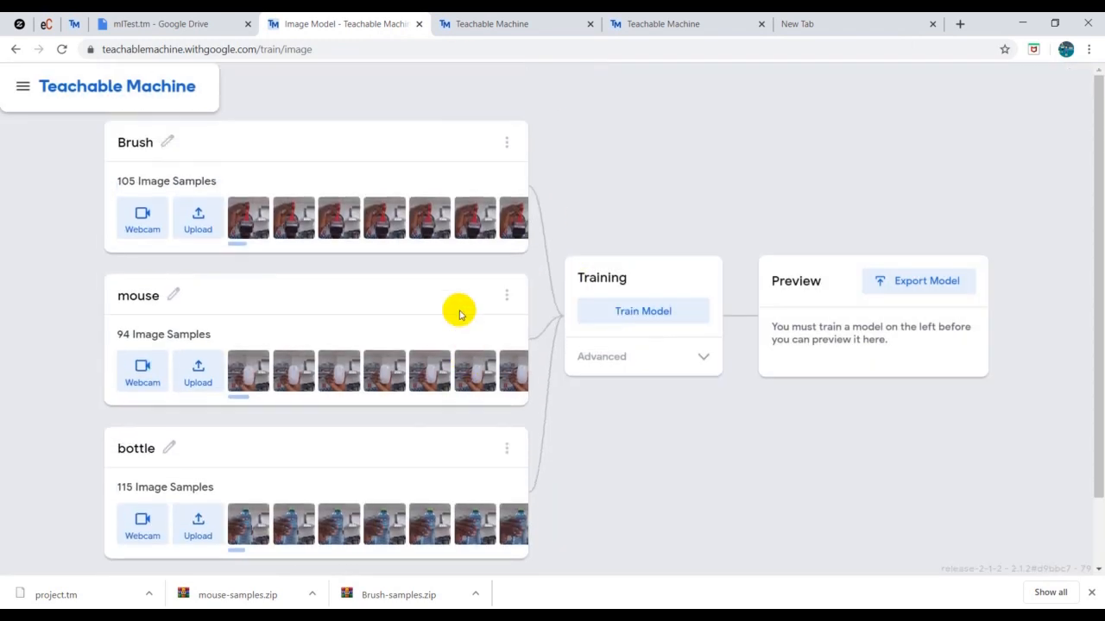
Open the mlTest project's name for editing and confirm the name update
click(22, 86)
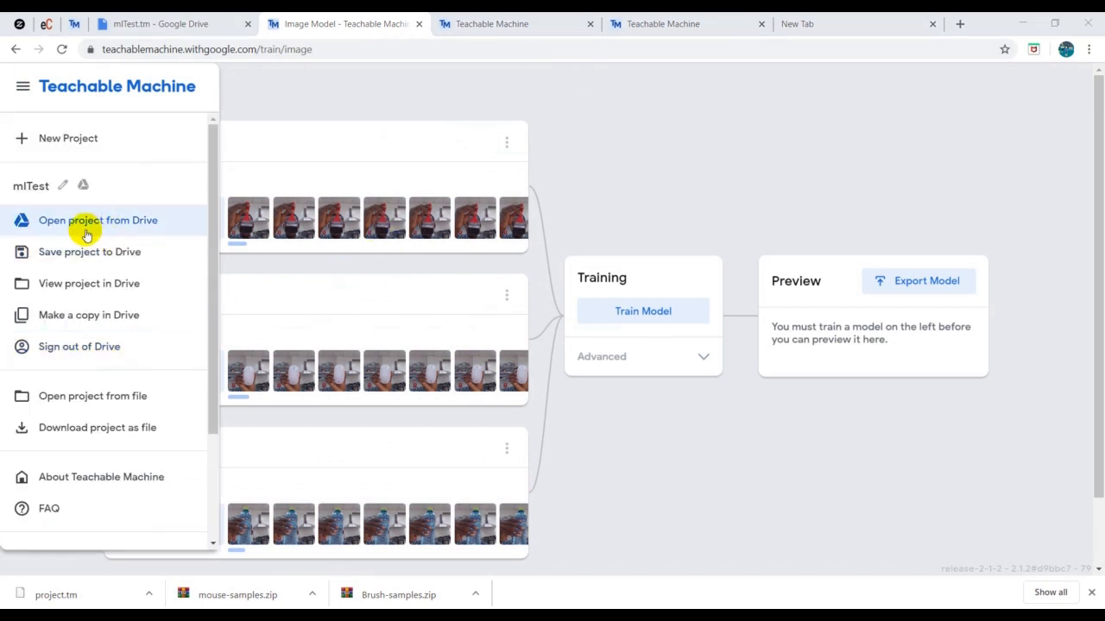
click(63, 189)
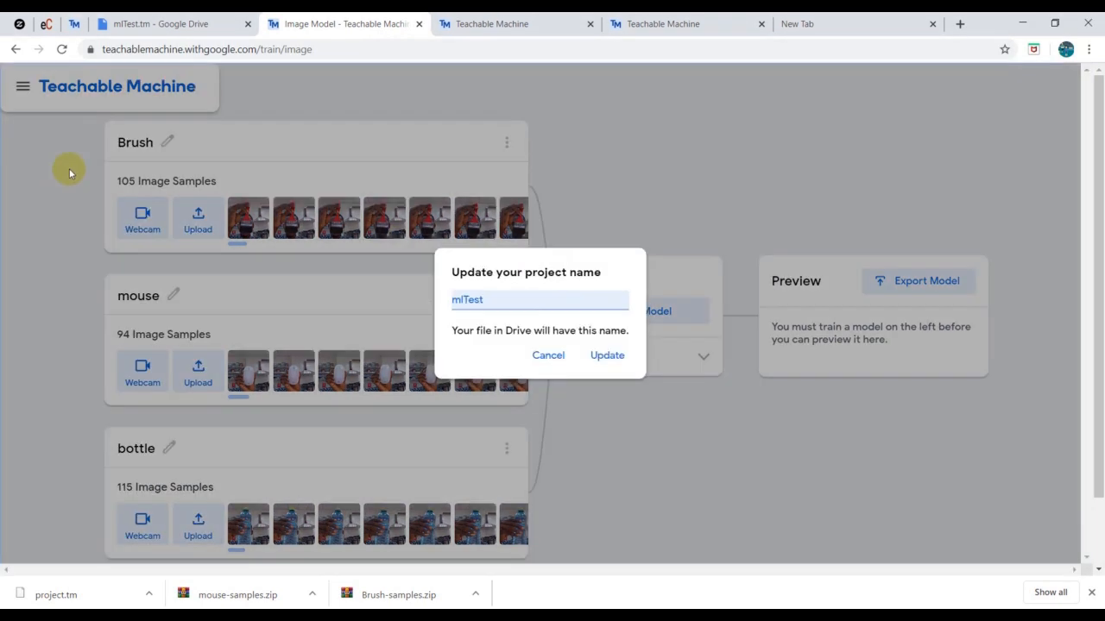
double_click(491, 300)
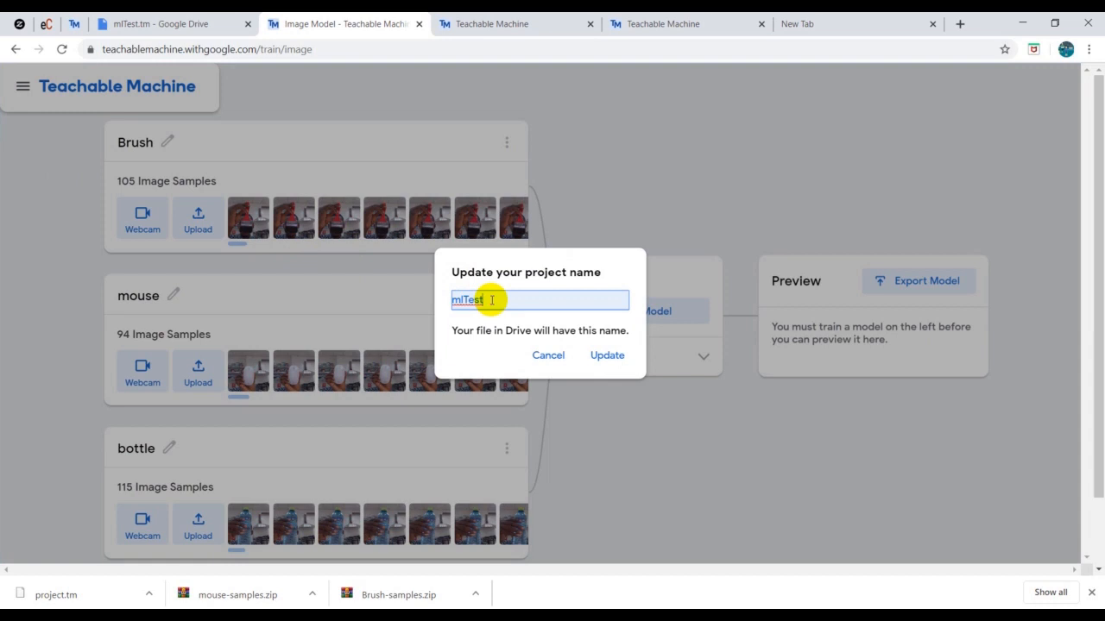
click(602, 356)
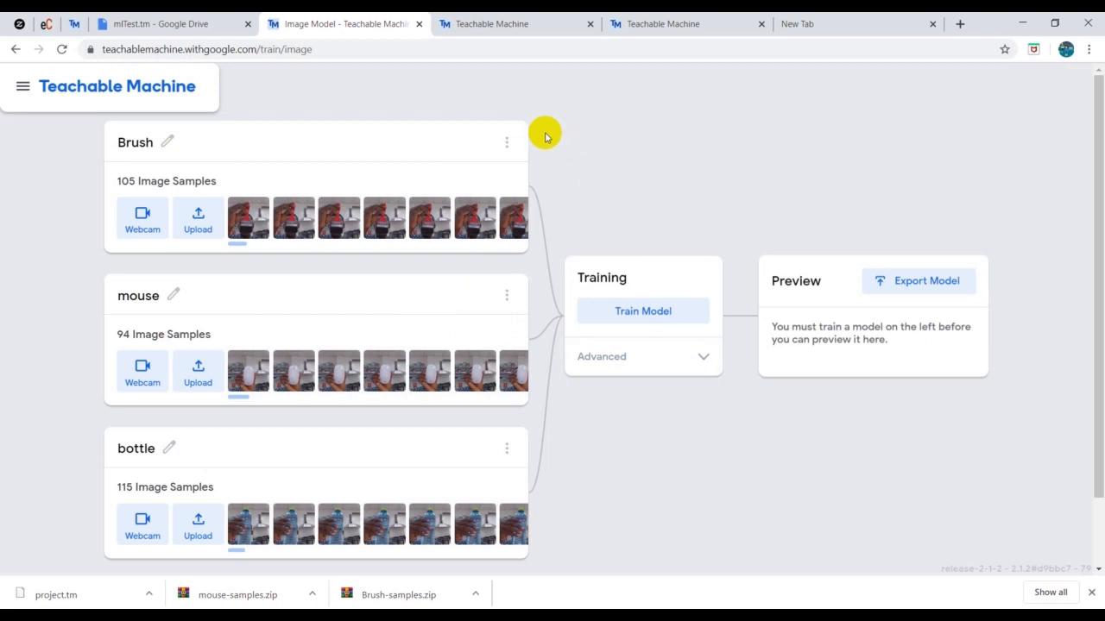
Disable the Brush class and delete it from the project
click(508, 143)
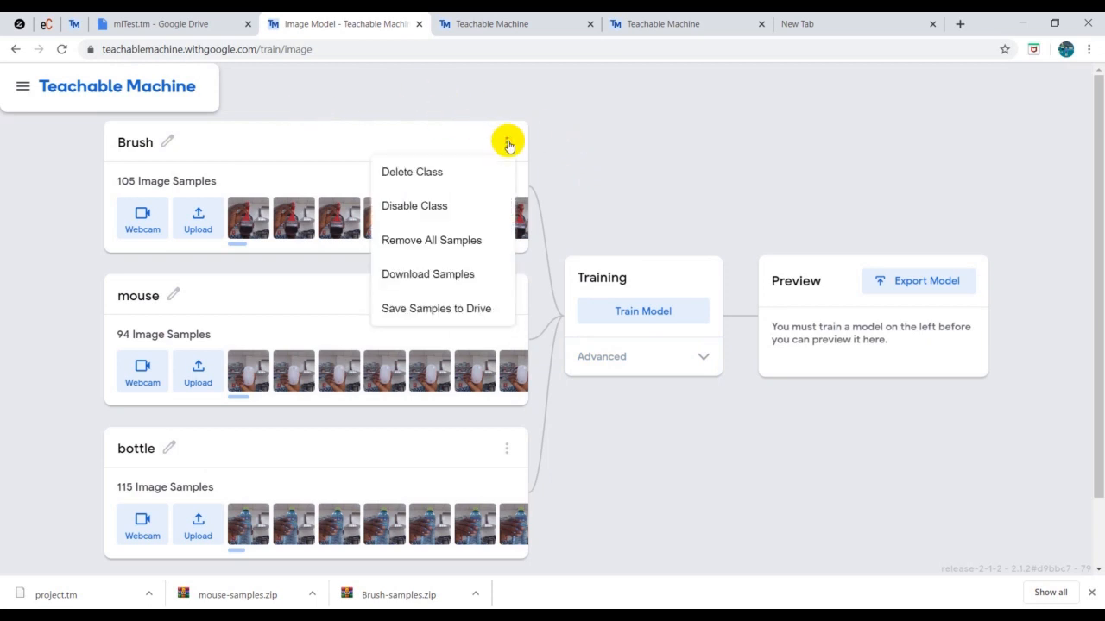
click(451, 209)
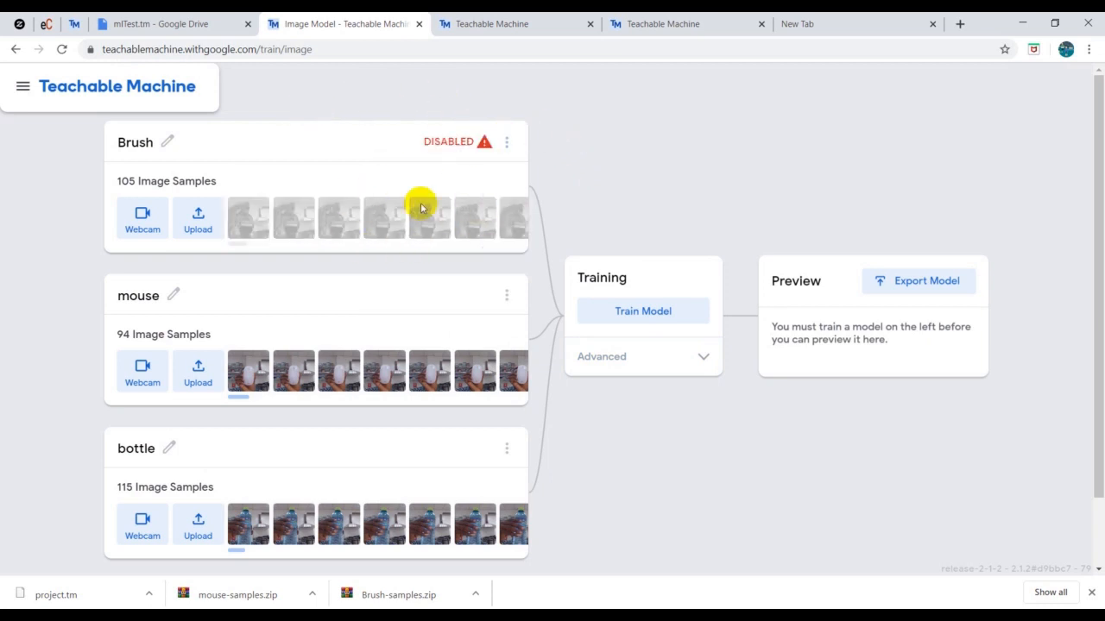
click(508, 143)
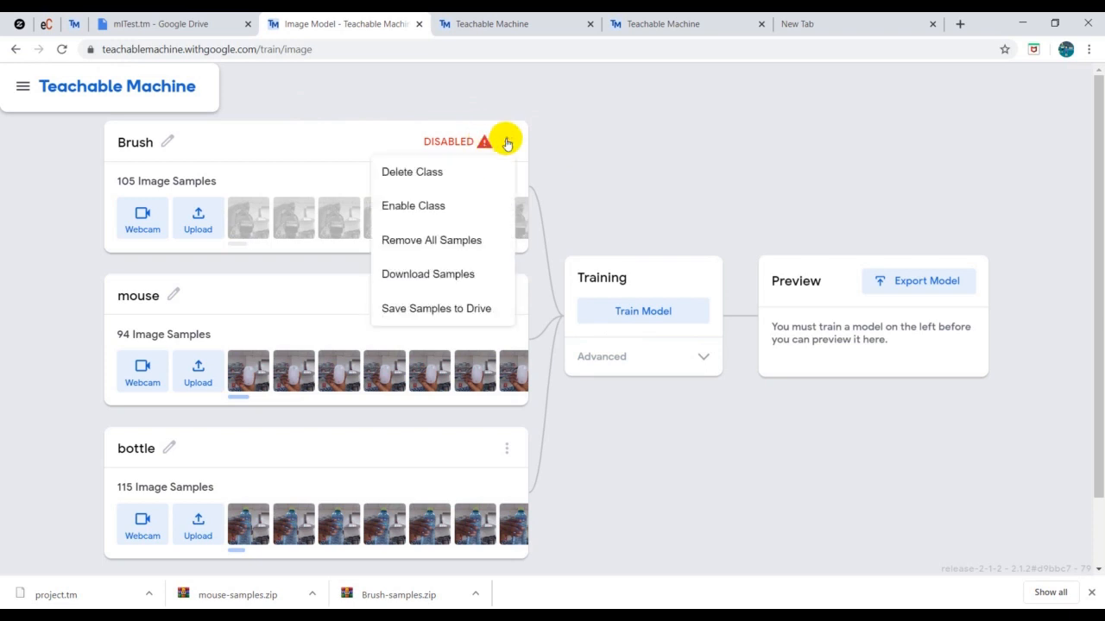
click(452, 173)
Delete the mouse and bottle classes from the project
click(507, 184)
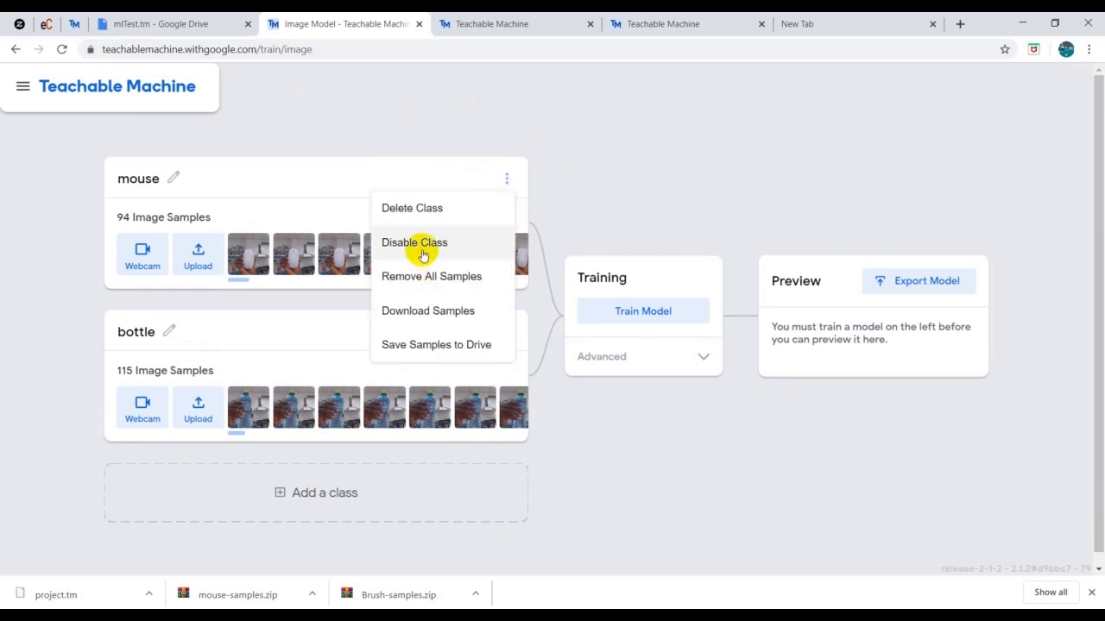
click(422, 218)
click(507, 255)
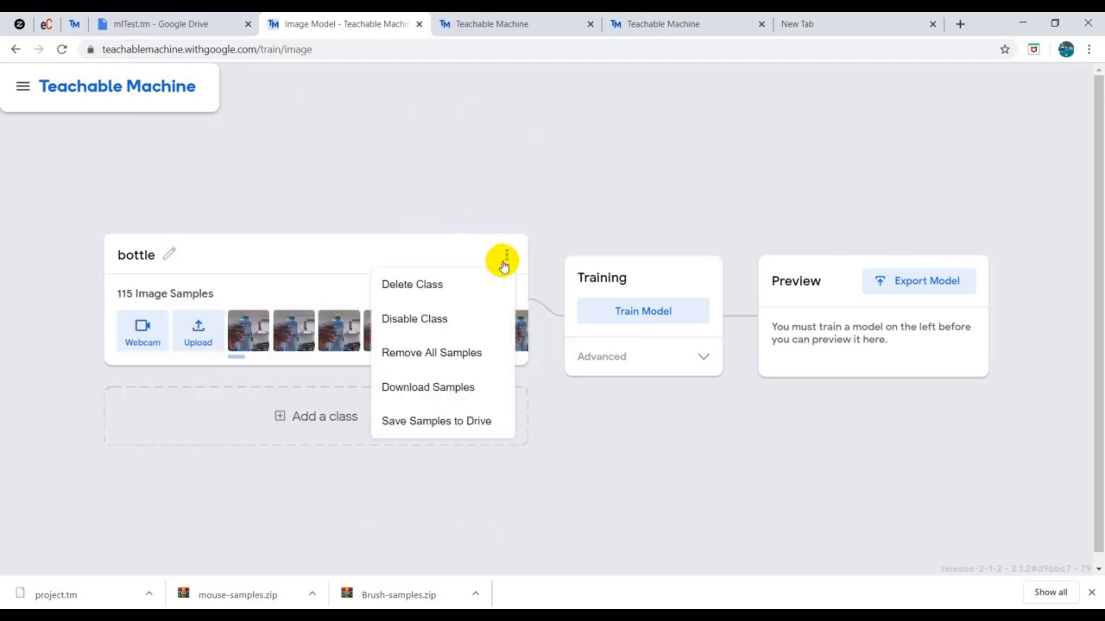
click(449, 298)
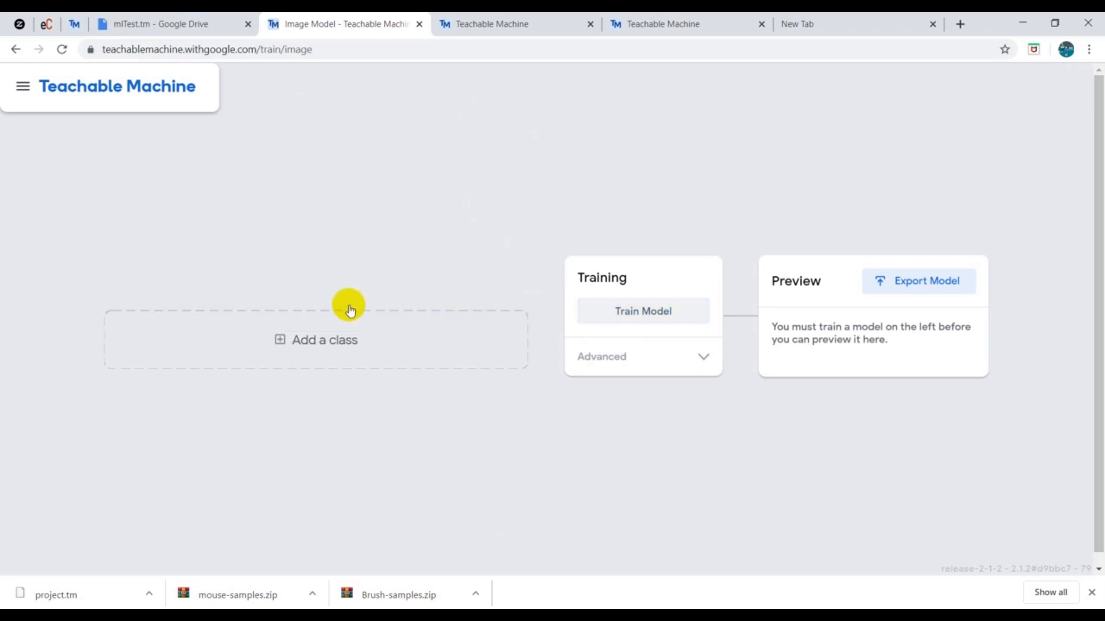
Add a new class to the emptied project and name it nfk
click(300, 339)
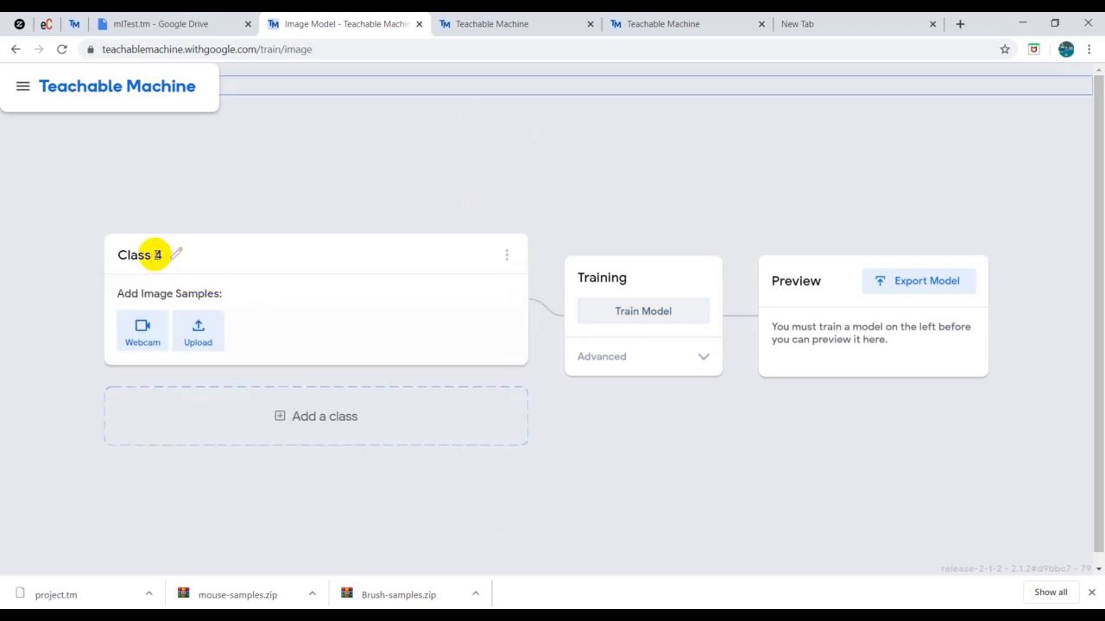
click(154, 255)
text(nfk)
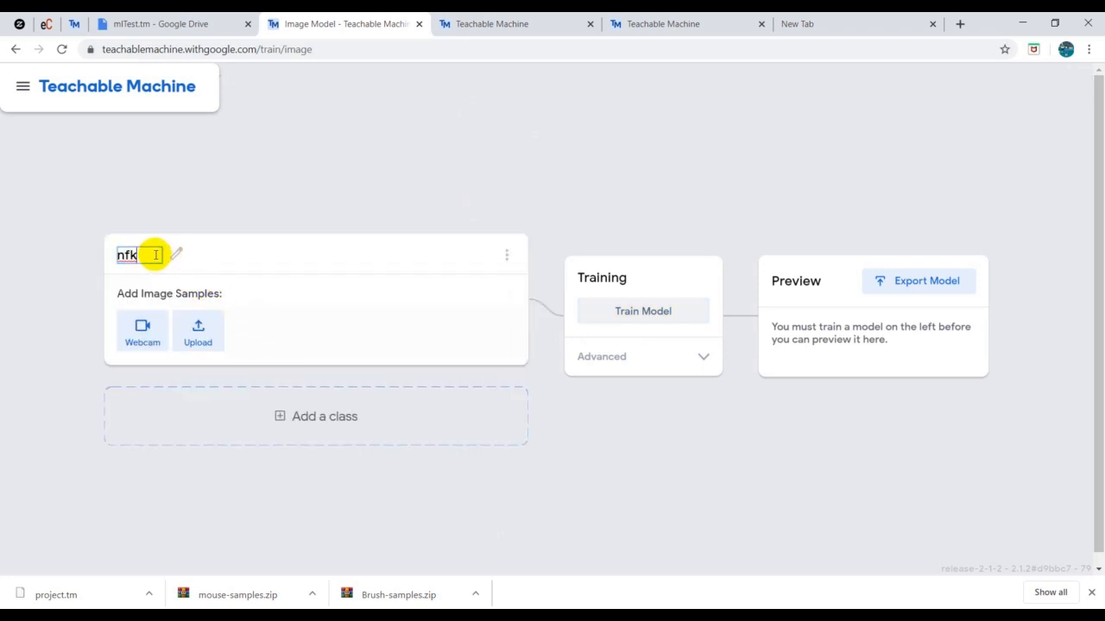